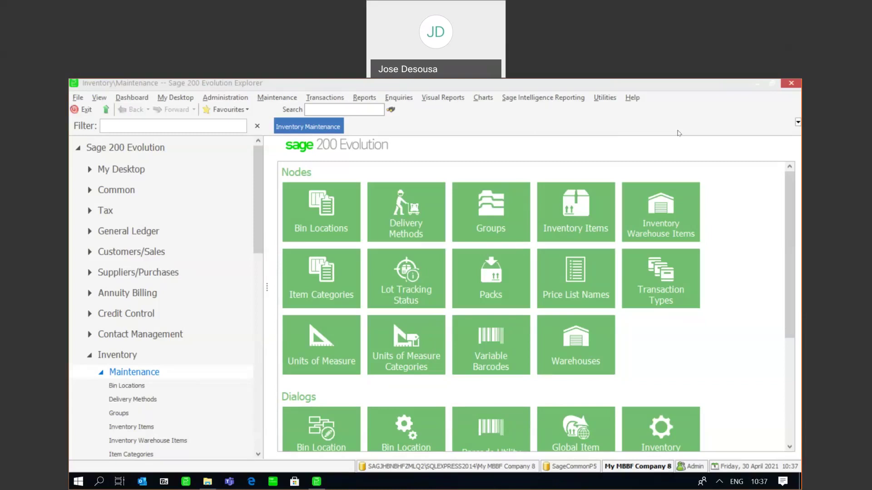
Add a new inventory item with simple code GLB1234 and description Glass Blender 1.2, set as a serial number item.
left_click(132, 427)
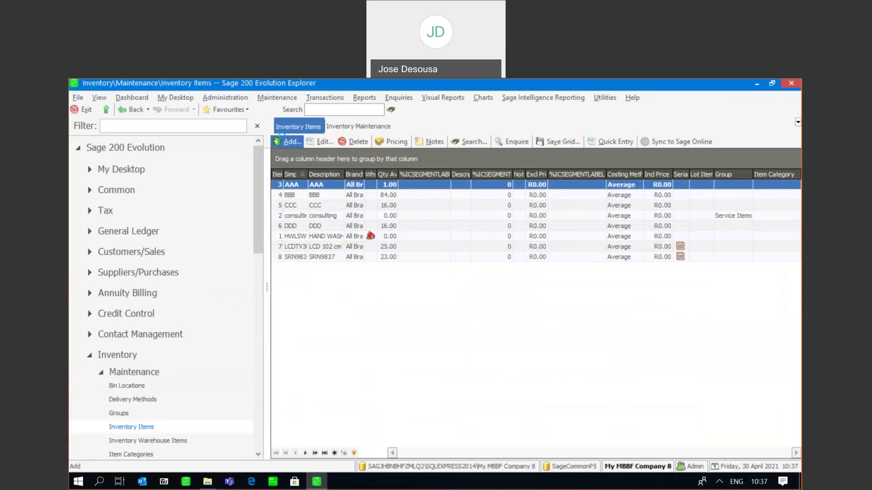
left_click(286, 142)
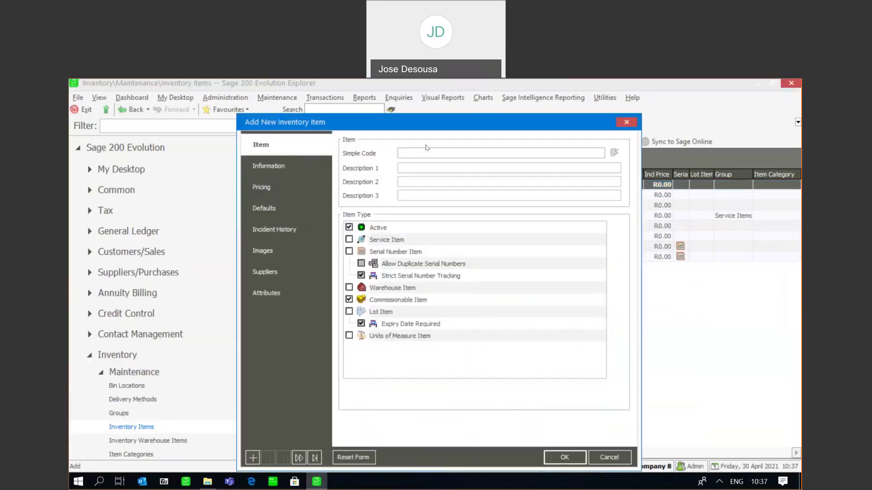
type("GLB1234")
left_click(443, 166)
type("Glass Blender ")
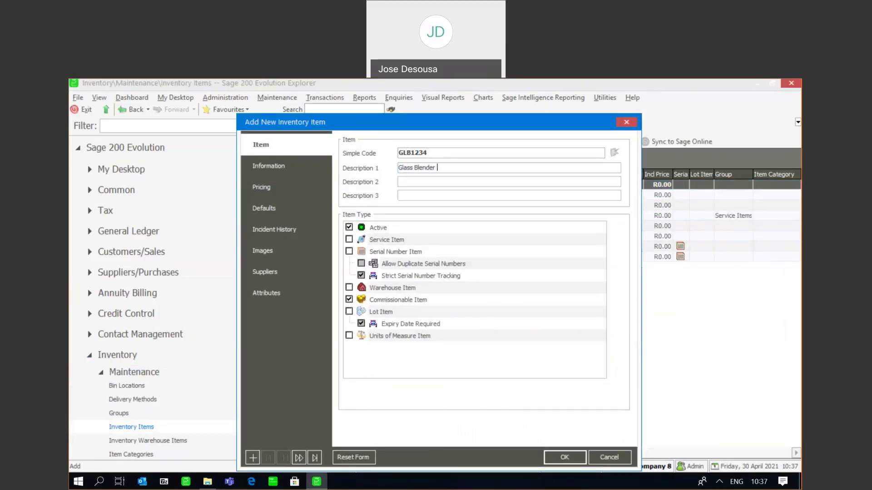
type("1.2")
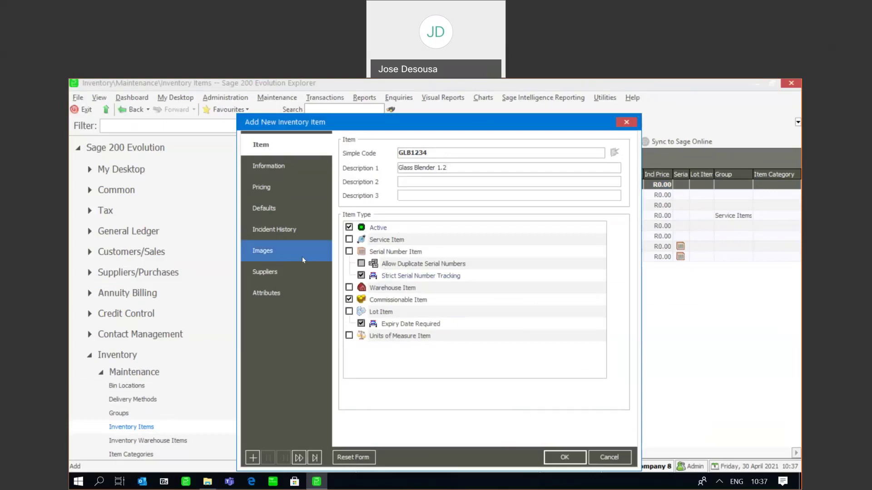
left_click(349, 252)
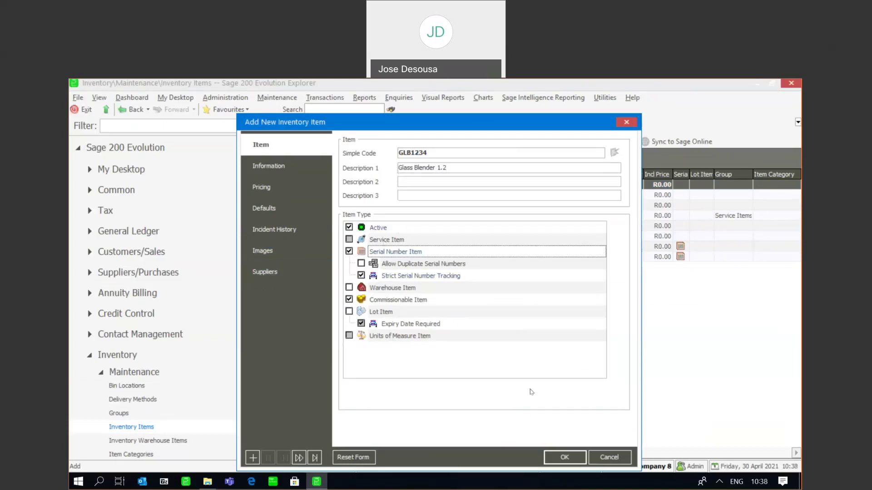
left_click(564, 457)
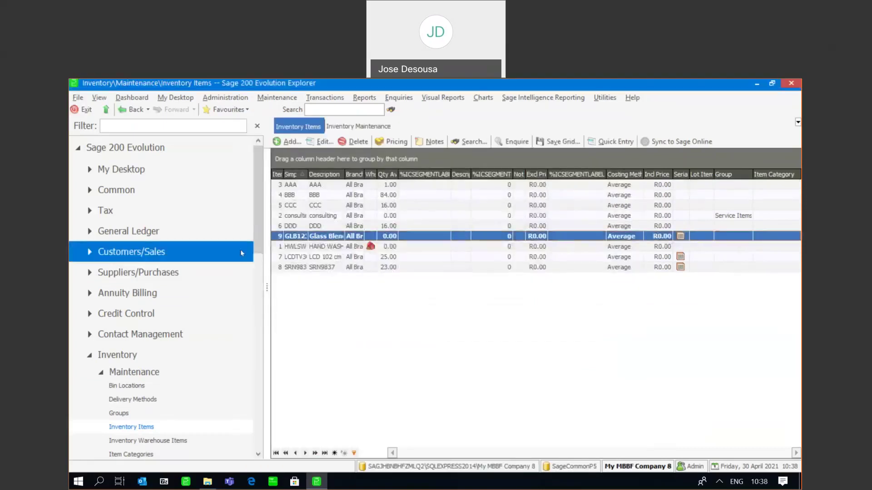
Start a new inventory goods received voucher for the supplier Price Rite Detergents.
left_click_drag(256, 239, 254, 308)
left_click(154, 349)
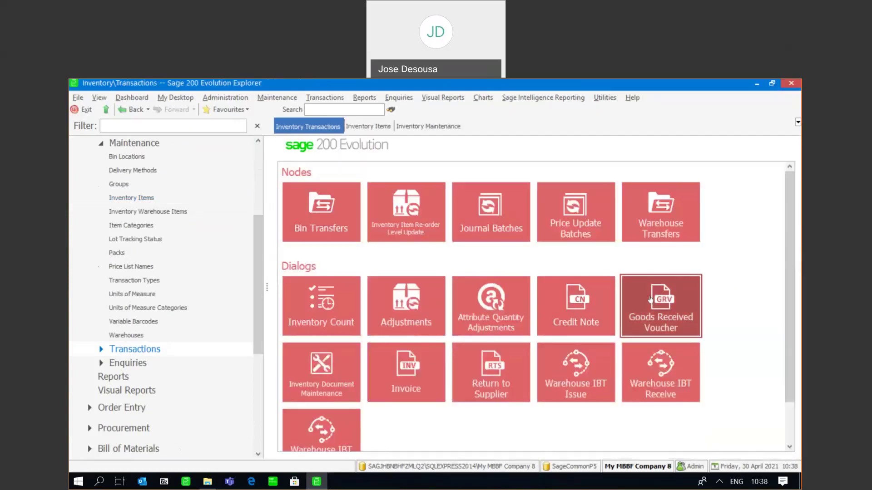
left_click(650, 299)
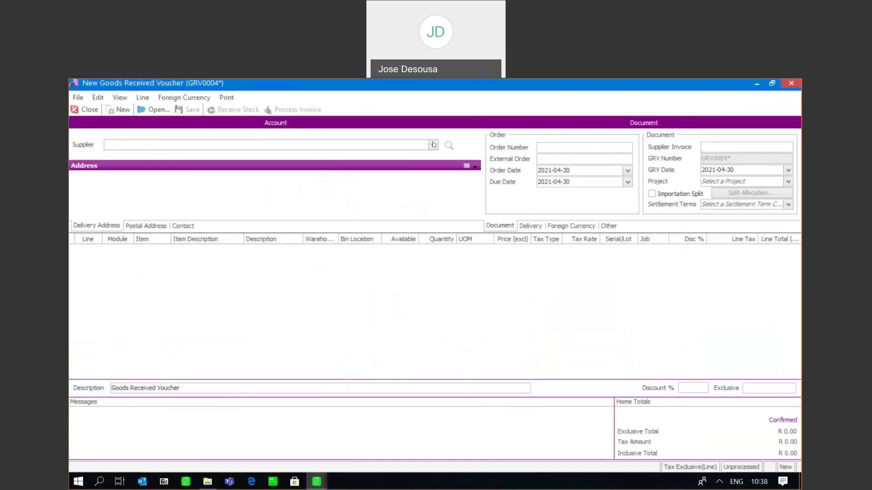
left_click(433, 145)
left_click(347, 172)
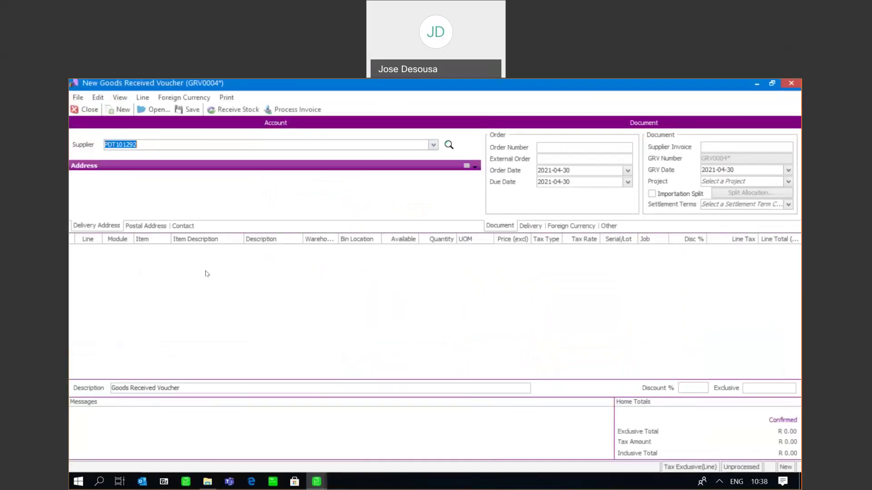
Enter a voucher line for item GLB1234 with quantity 5 and an exclusive price of R799.
left_click(165, 249)
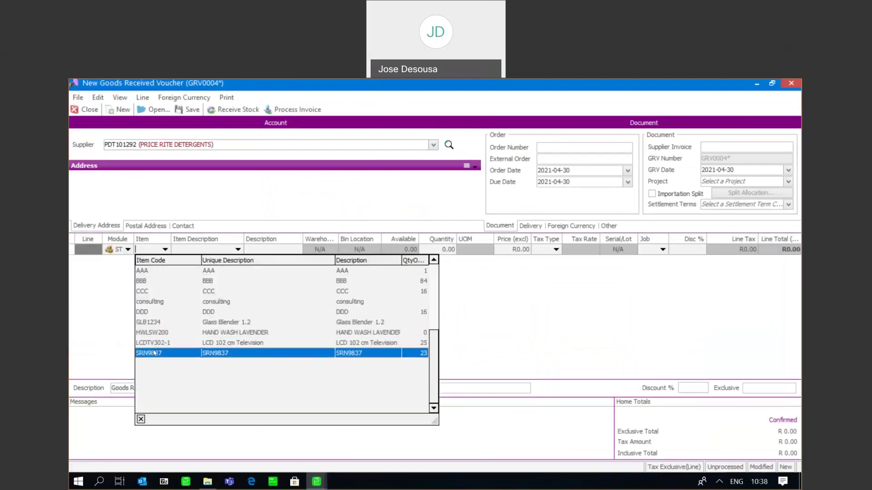
left_click(169, 322)
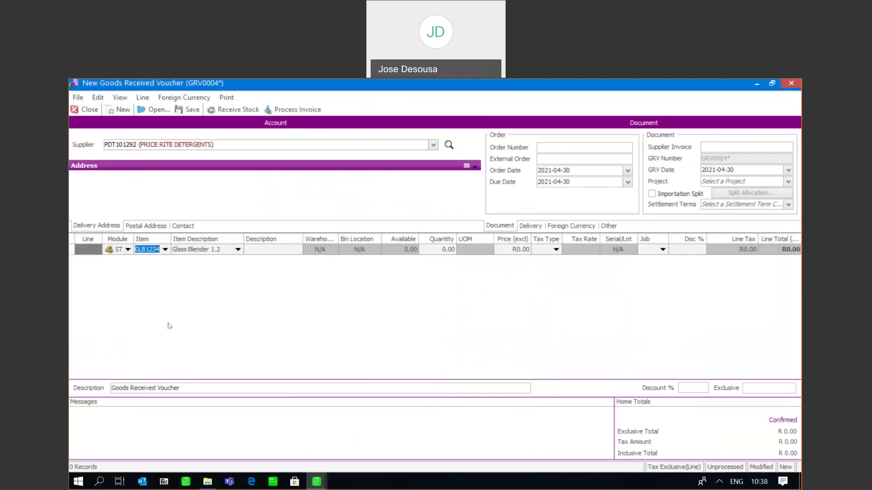
key("Tab")
key("Tab")
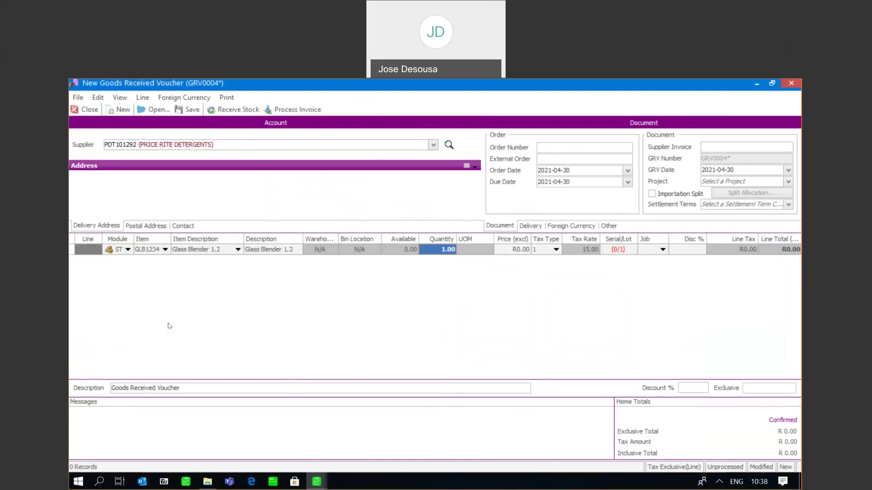
type("5")
key("Tab")
type("799")
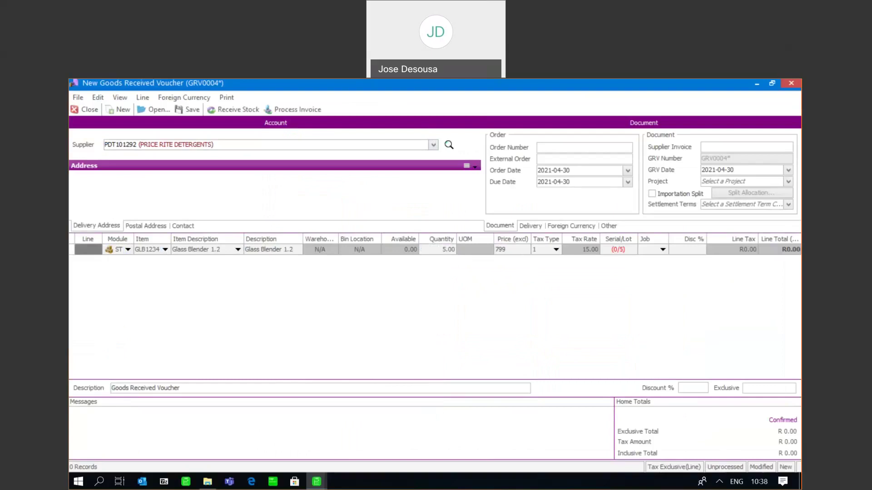
key("Tab")
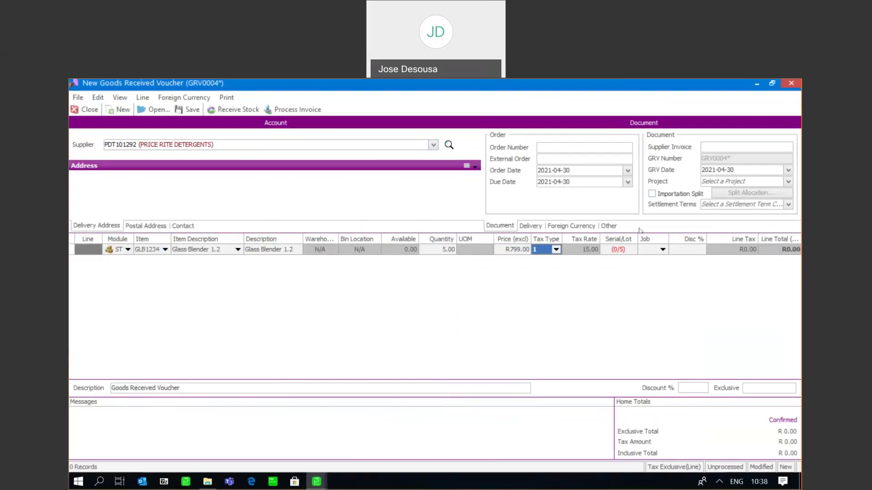
Add serial numbers G001 and G004 individually to the five-unit Glass Blender line.
left_click(623, 252)
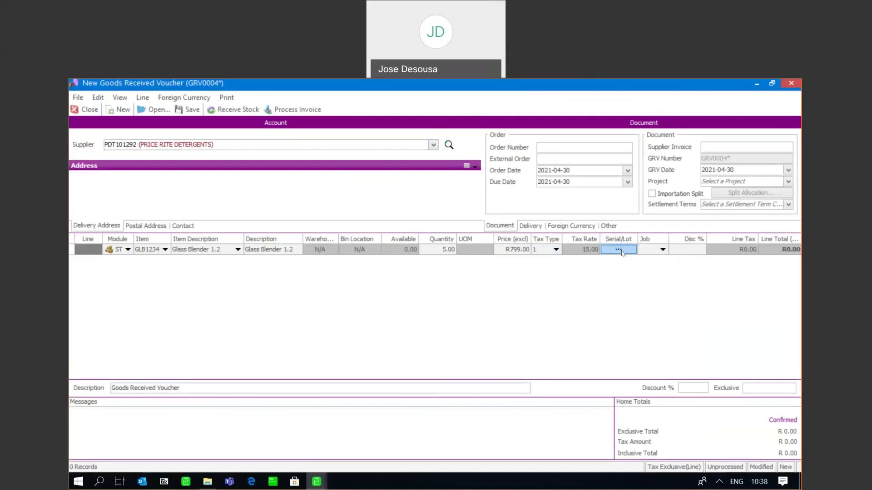
left_click(619, 251)
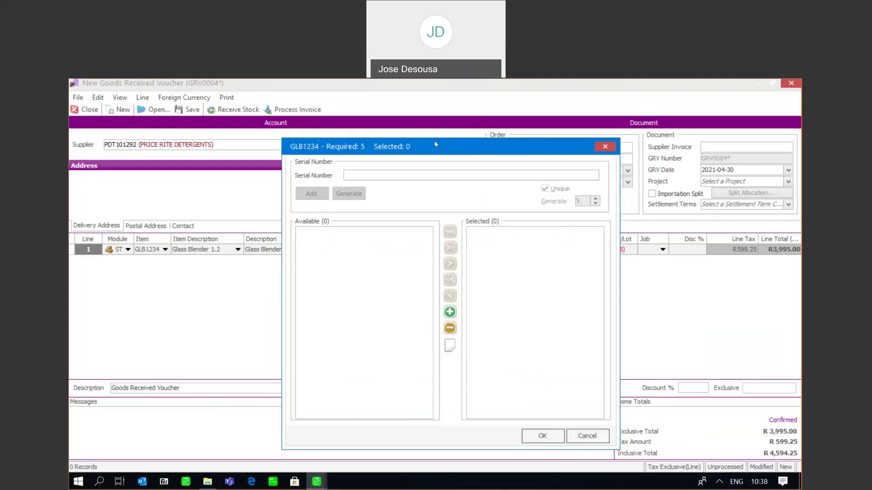
left_click_drag(434, 143, 431, 139)
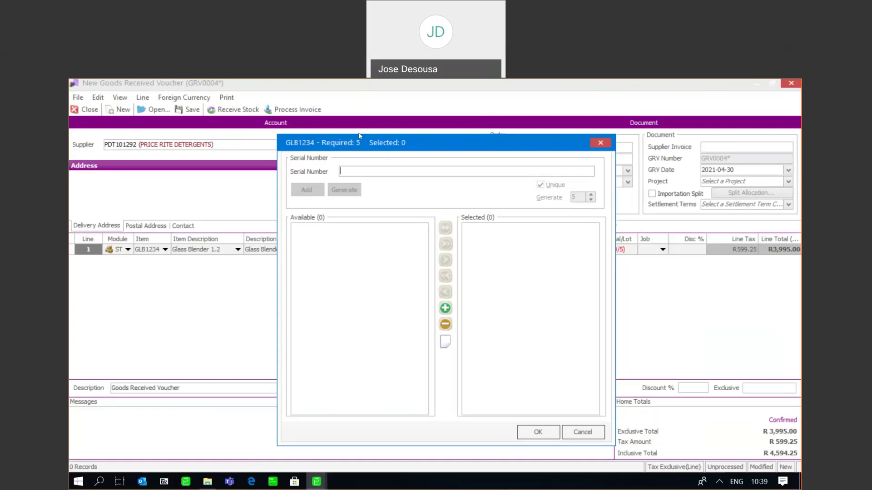
type("G")
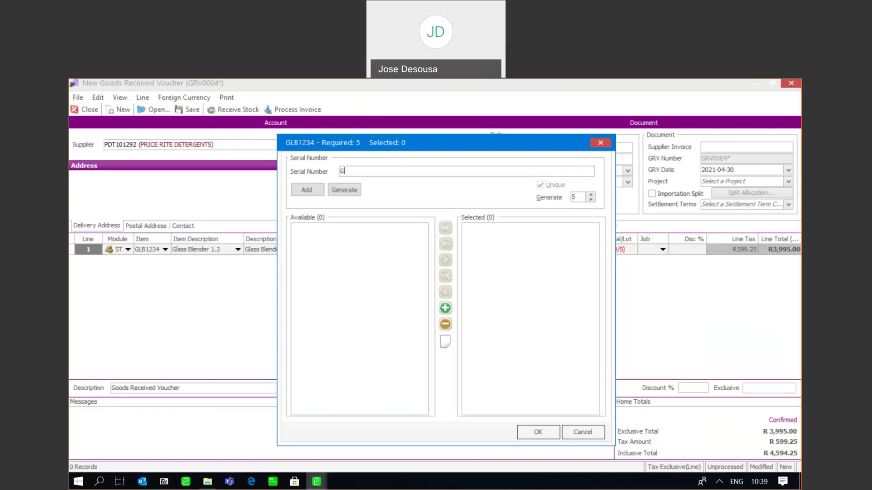
type("001")
left_click(306, 192)
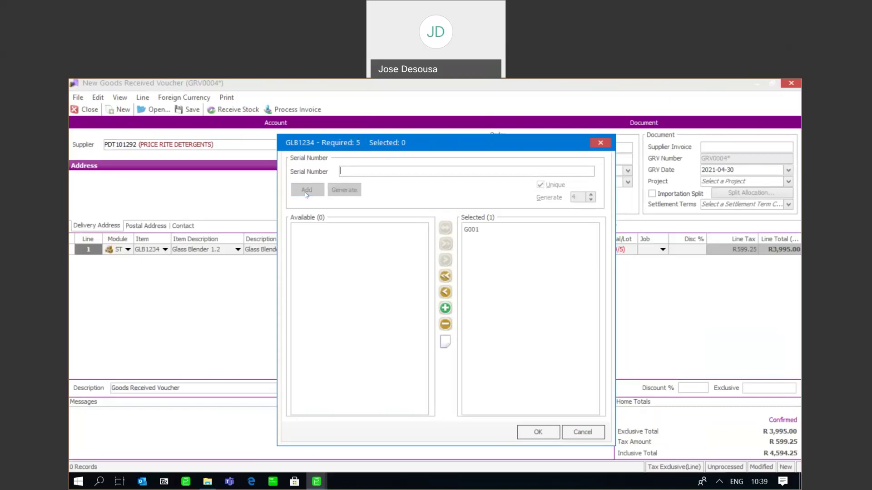
type("G004")
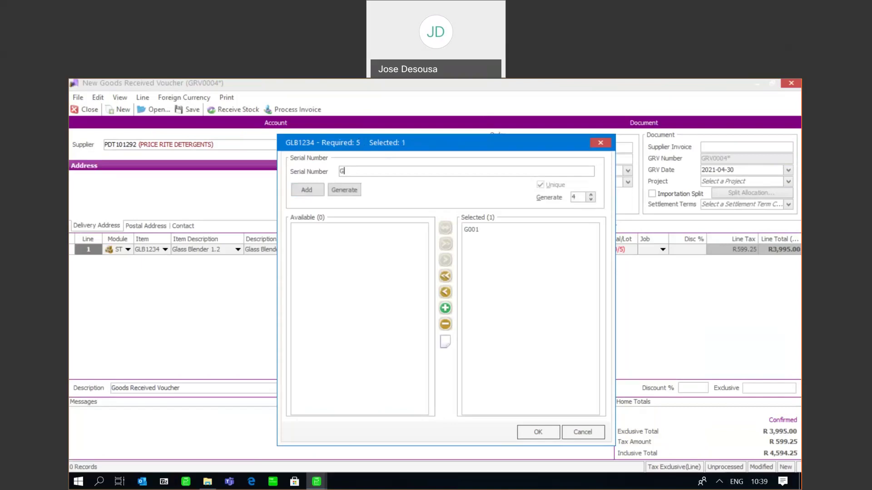
left_click(300, 194)
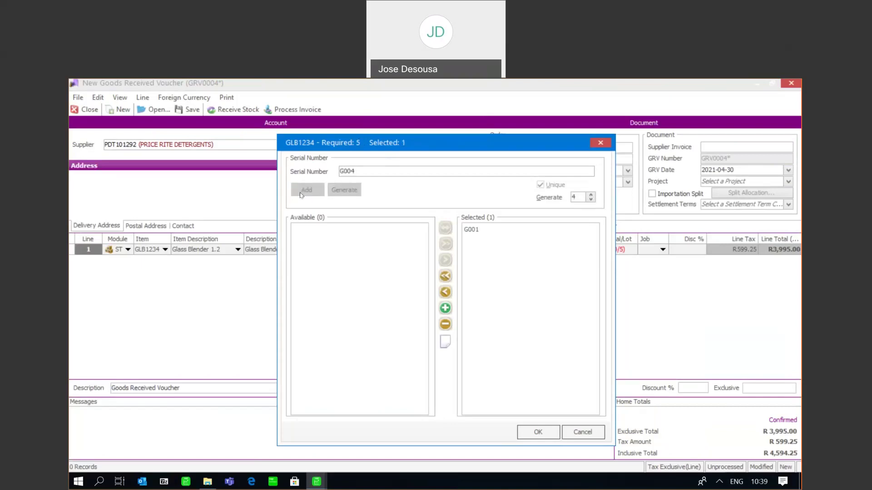
Add serial numbers G005, G007 and G009 to the same line and accept the serial number selection.
type("G00")
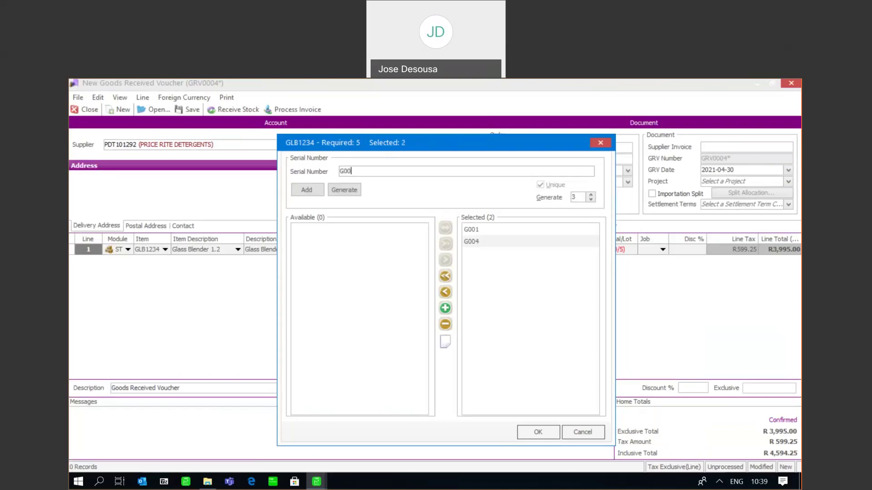
type("5")
left_click(317, 190)
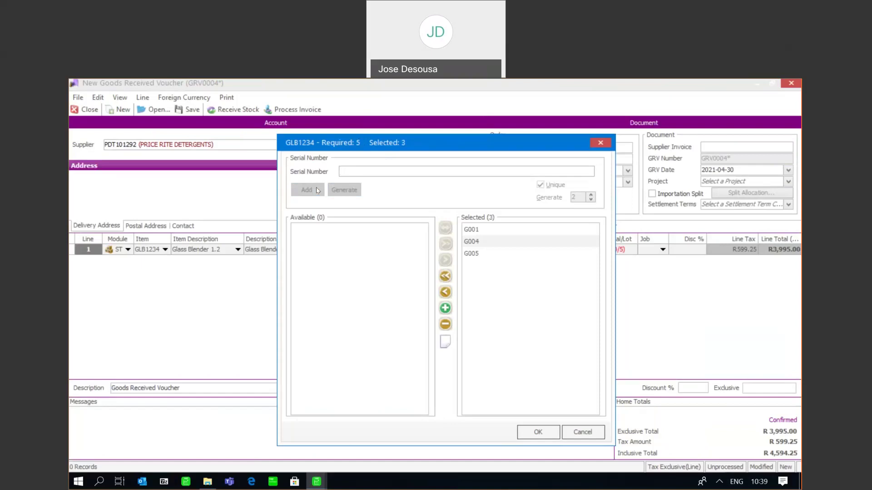
type("G007")
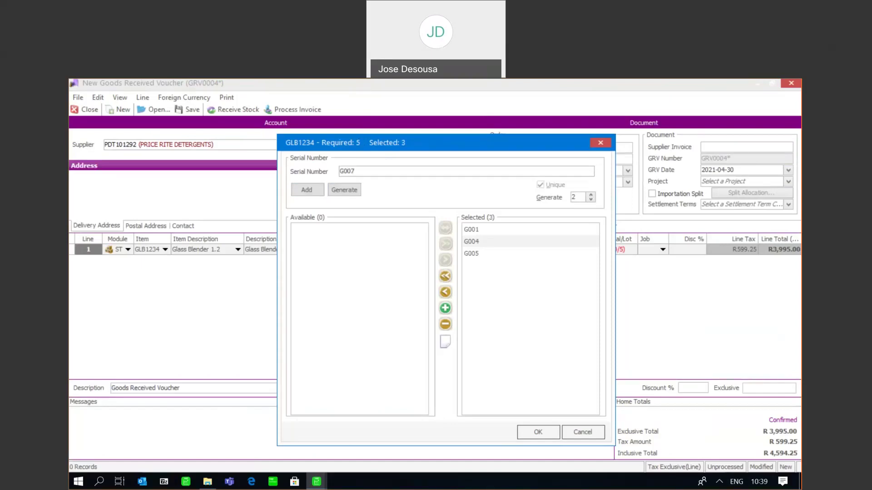
left_click(311, 189)
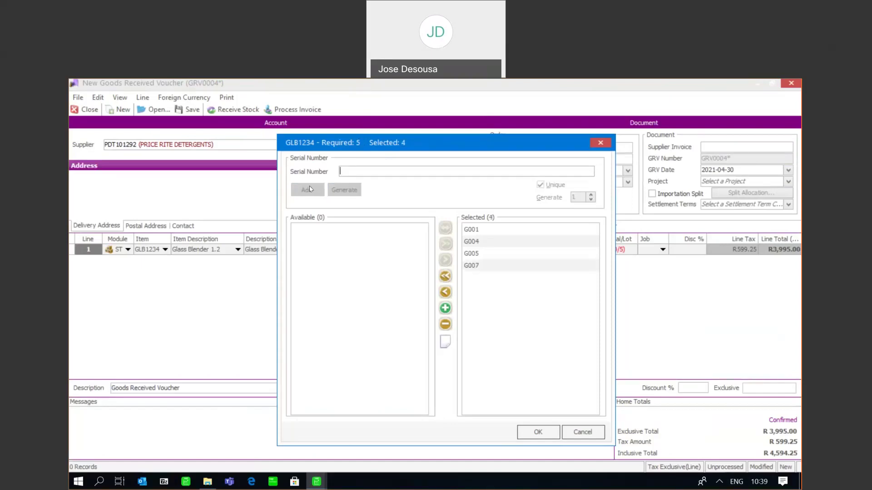
type("G009")
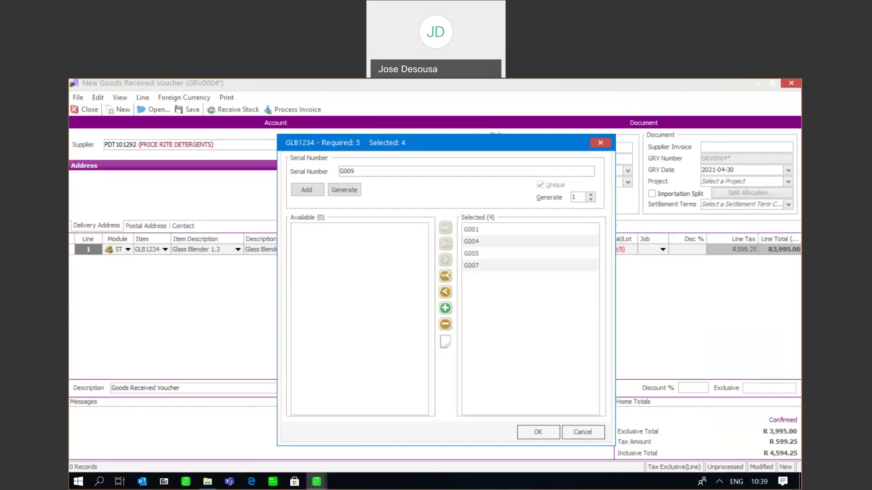
left_click(306, 190)
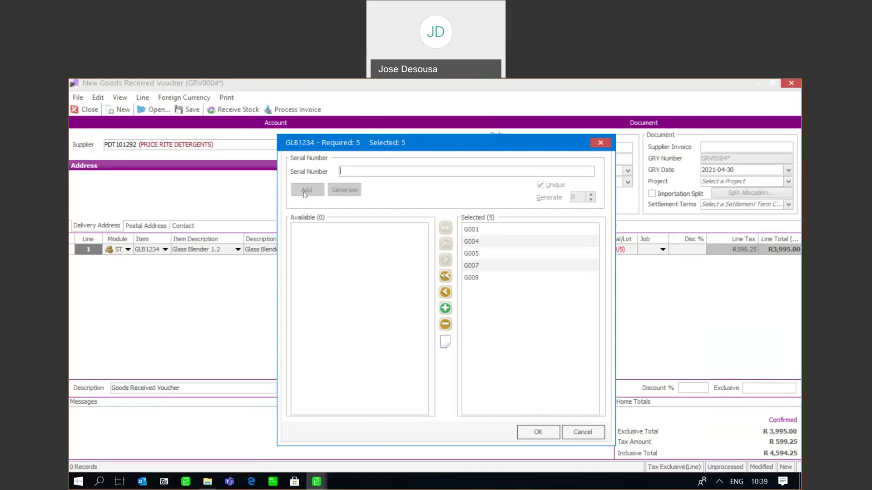
left_click(351, 170)
left_click(524, 427)
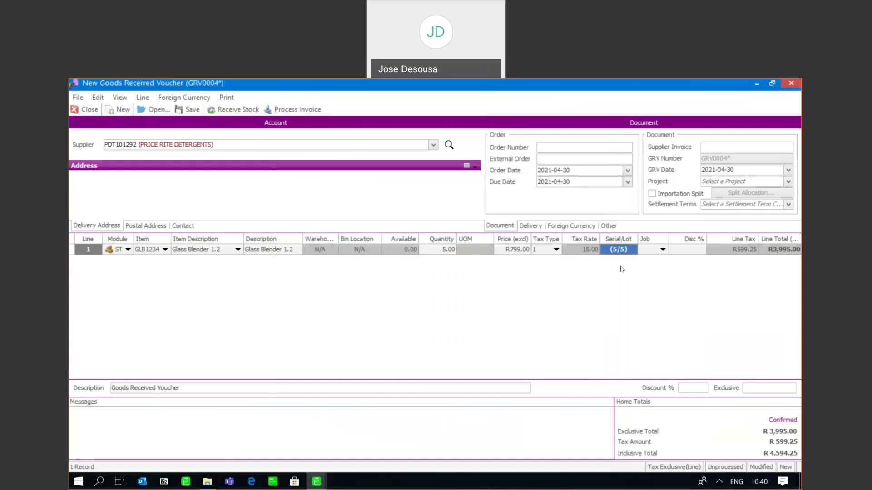
Enter a second voucher line for item GLB1234 with quantity 7 and an exclusive price of R799.
key("Down")
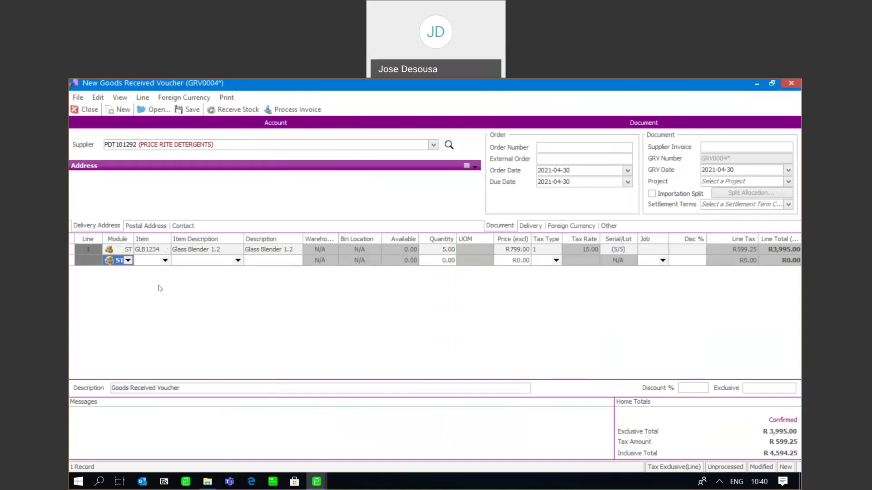
left_click(164, 261)
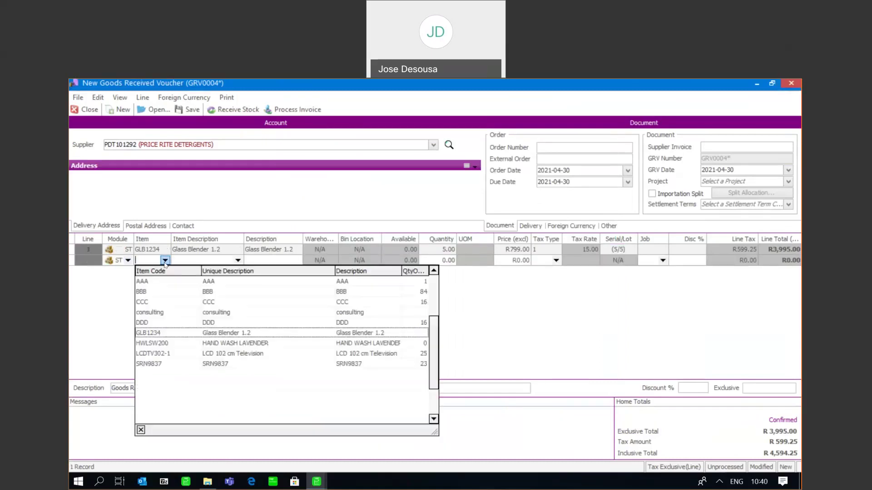
left_click(162, 331)
key("Tab")
key("Tab")
key("Tab")
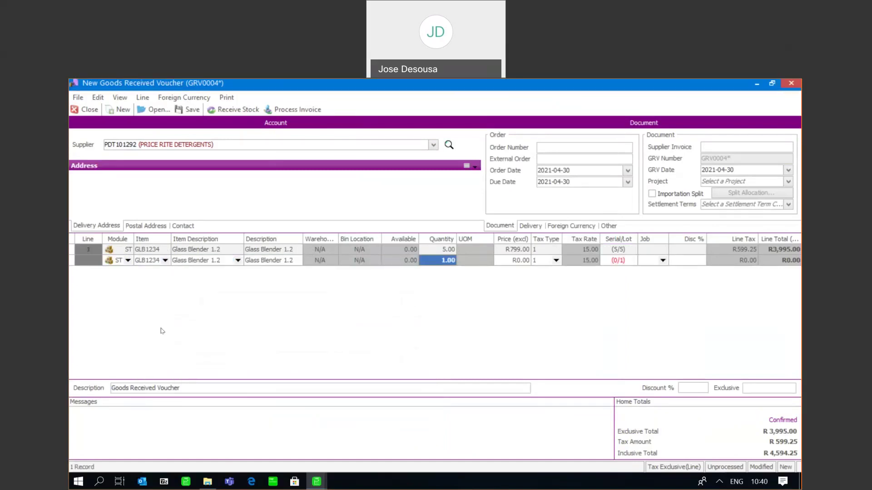
type("7")
key("Tab")
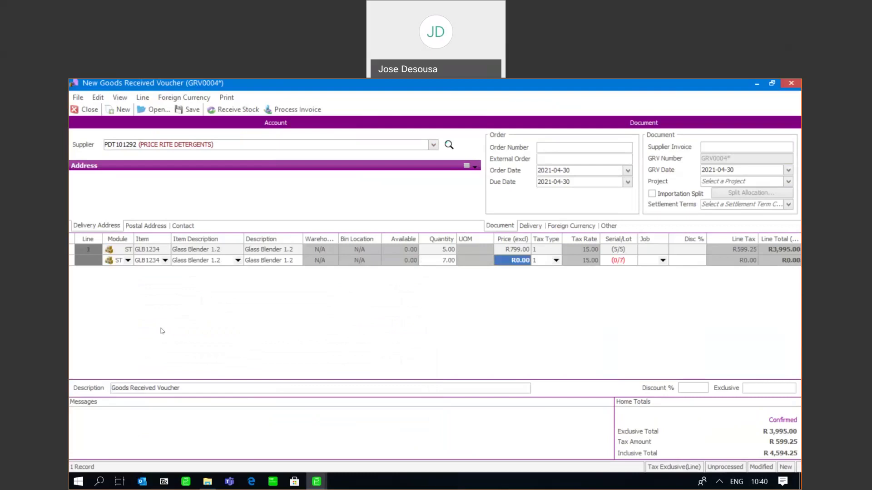
type("799")
key("Tab")
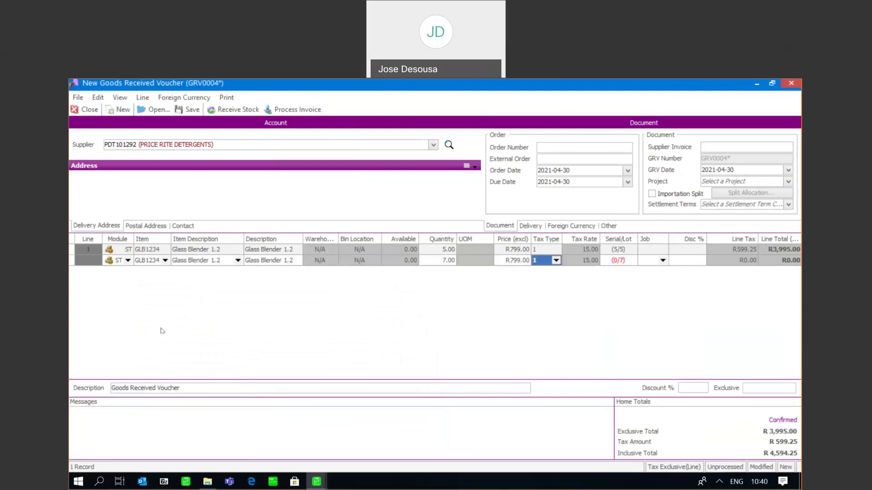
Generate seven sequential serial numbers starting at G123 for the second Glass Blender line.
left_click(618, 261)
left_click(618, 261)
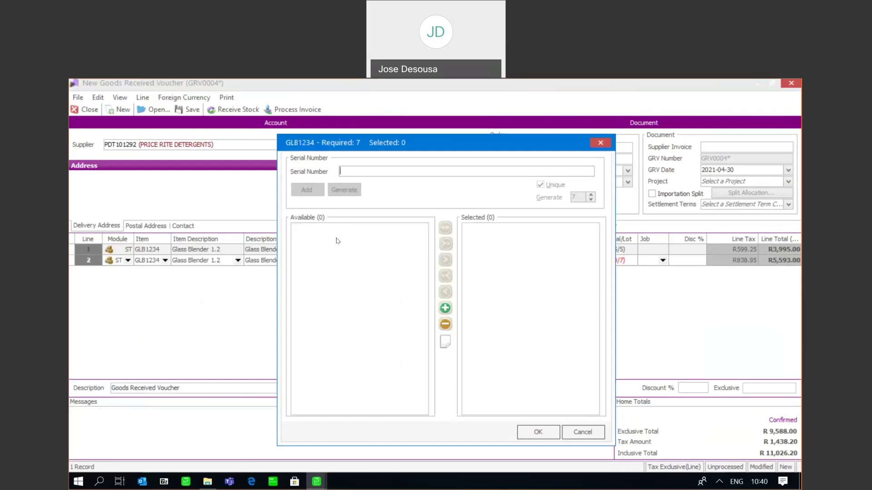
type("G123")
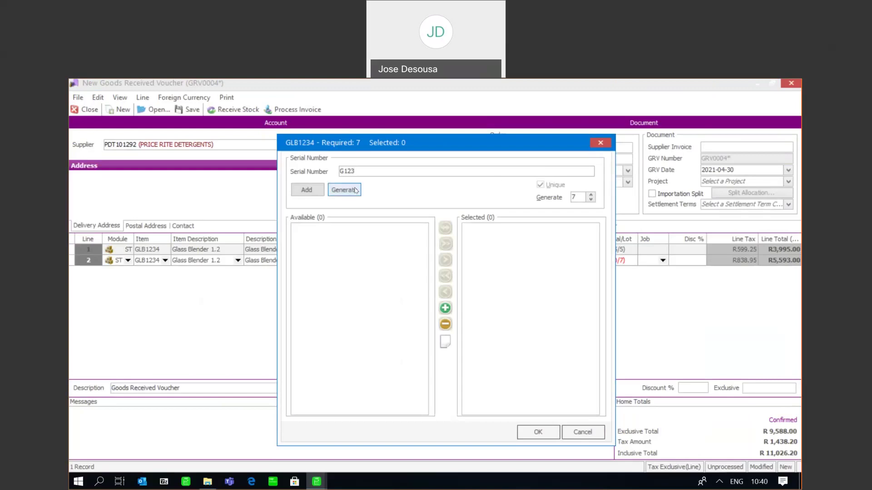
left_click(344, 189)
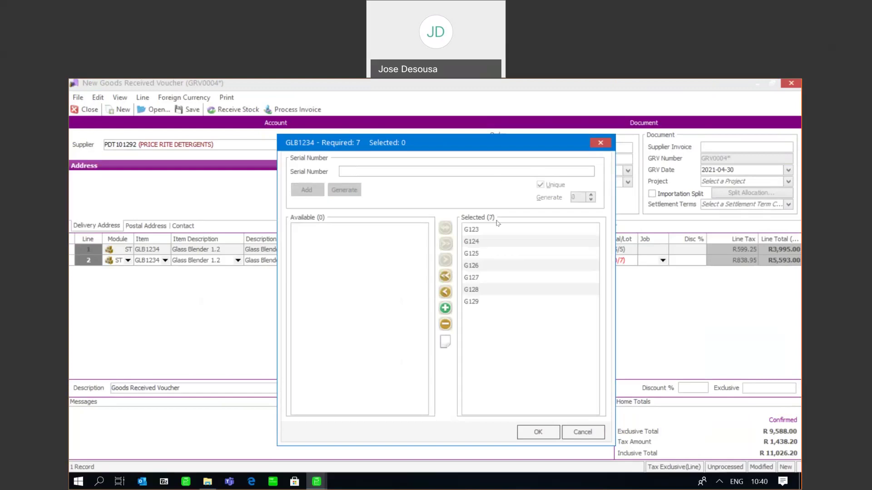
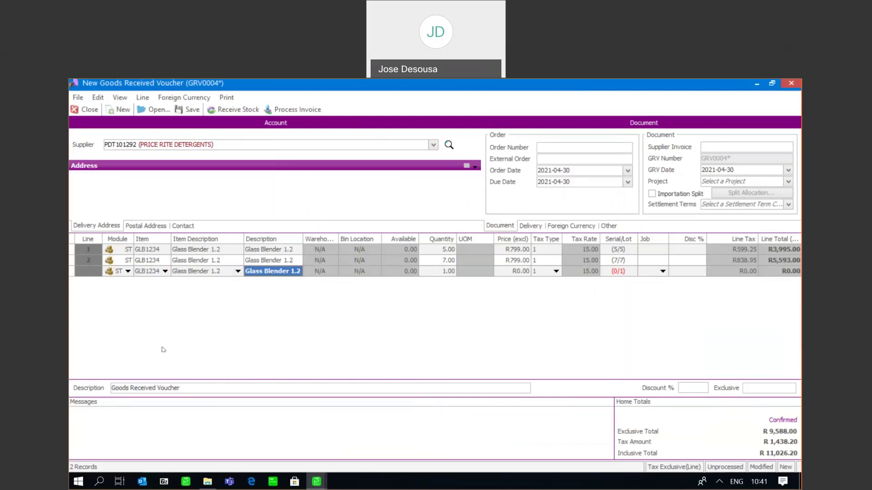
Set the third GLB1234 line to quantity 12 and an exclusive price of R799, and open its serial number allocation.
type("12")
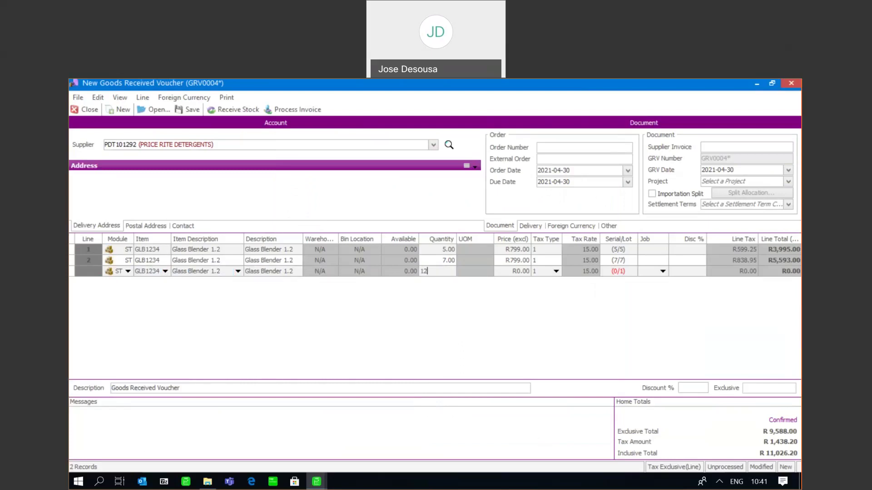
key("Tab")
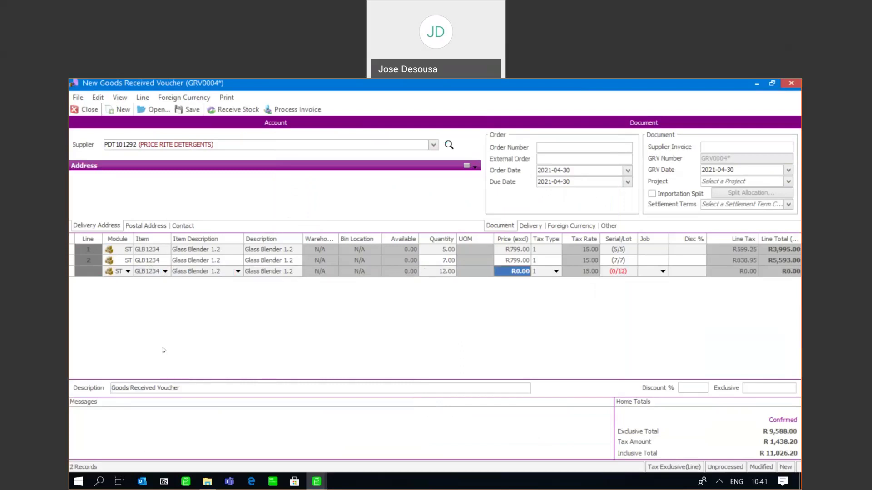
type("799")
key("Tab")
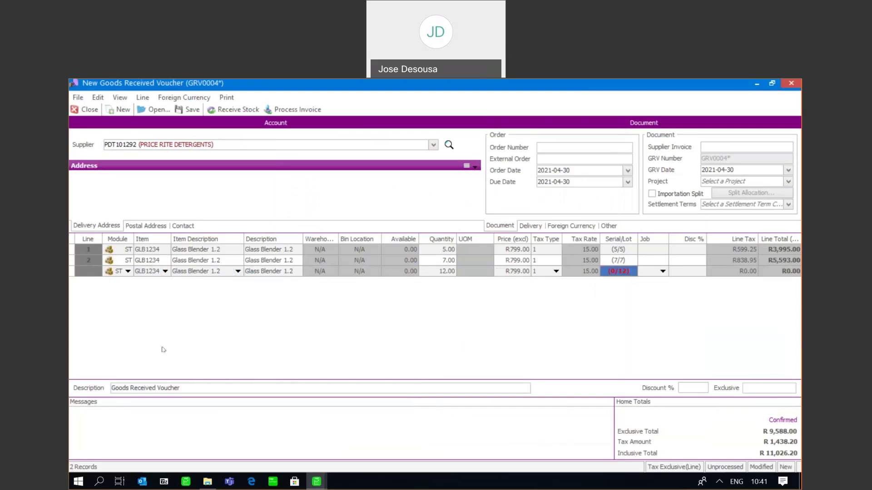
left_click(618, 271)
left_click(618, 271)
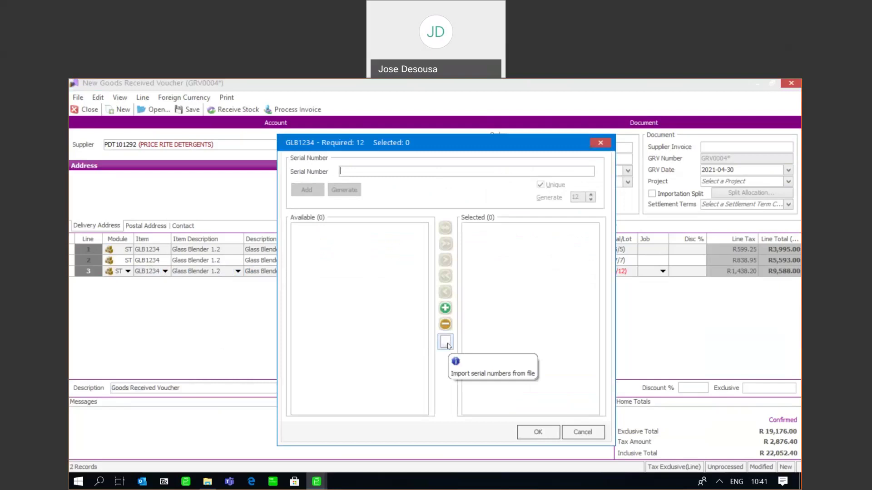
Switch to File Explorer, examine the serial number list in the SerialNumbers text file in the ImportData folder, and return to the voucher.
left_click(207, 483)
double_click(301, 202)
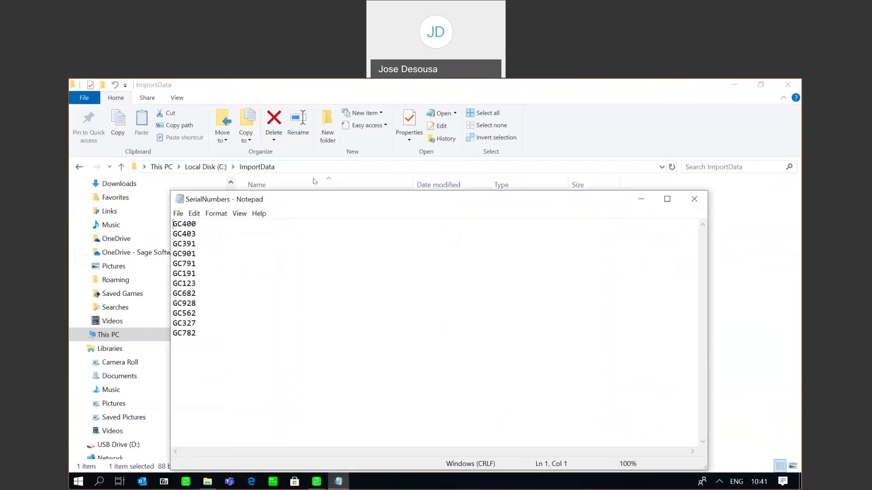
left_click_drag(243, 144, 243, 144)
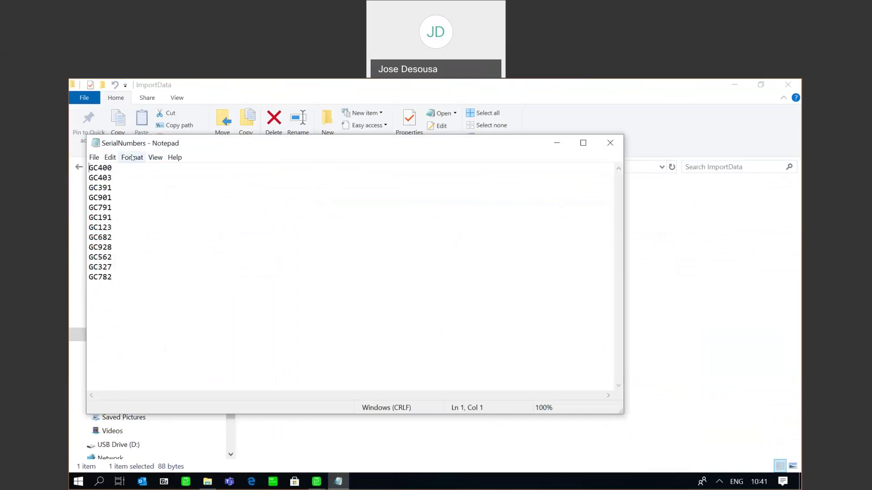
left_click(95, 158)
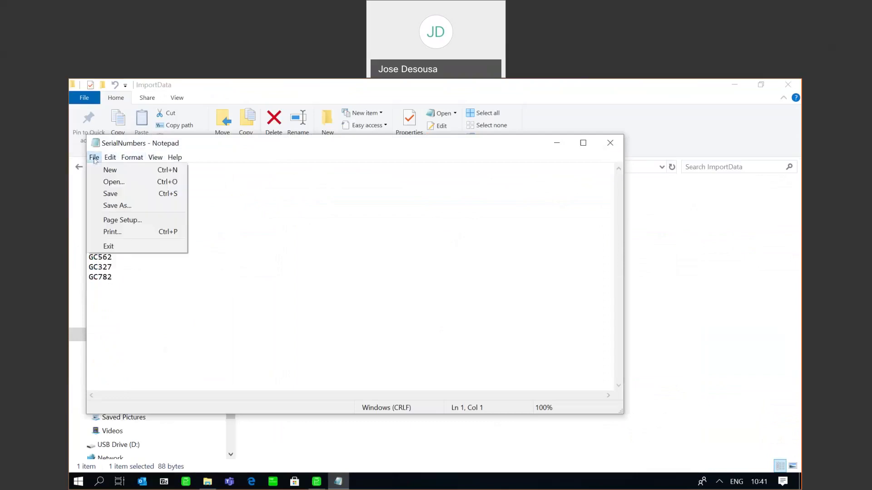
left_click(107, 248)
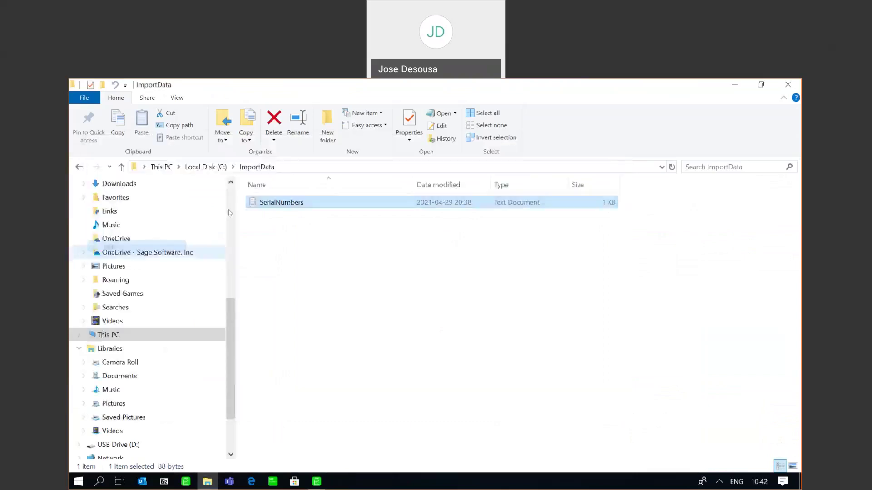
left_click(733, 85)
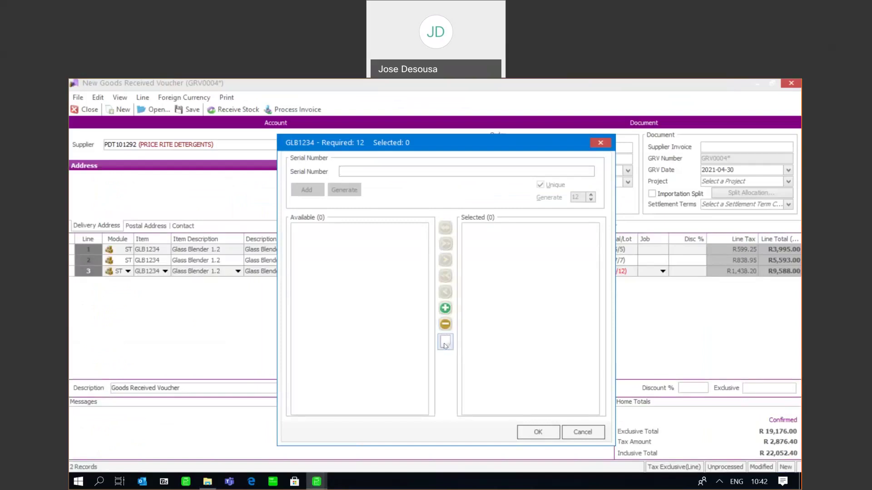
Import the serial numbers for the 12-unit line from the SerialNumbers text file, accept the selection and complete the line.
left_click(444, 344)
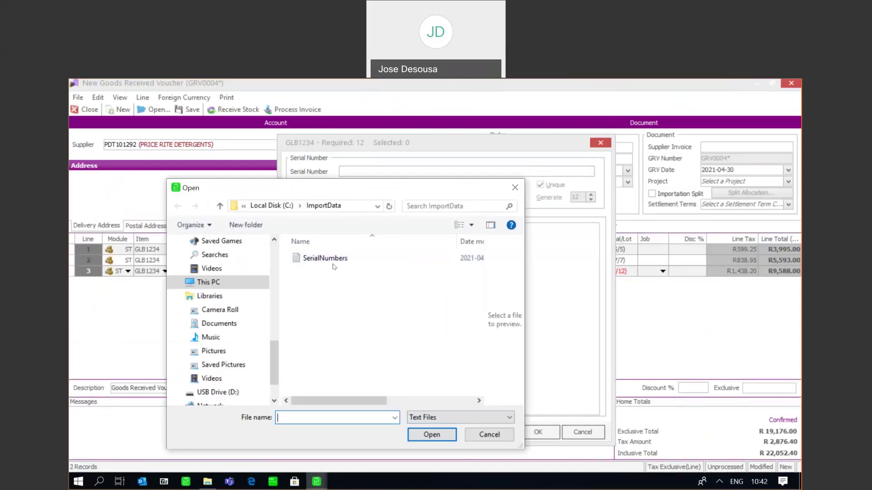
left_click(336, 260)
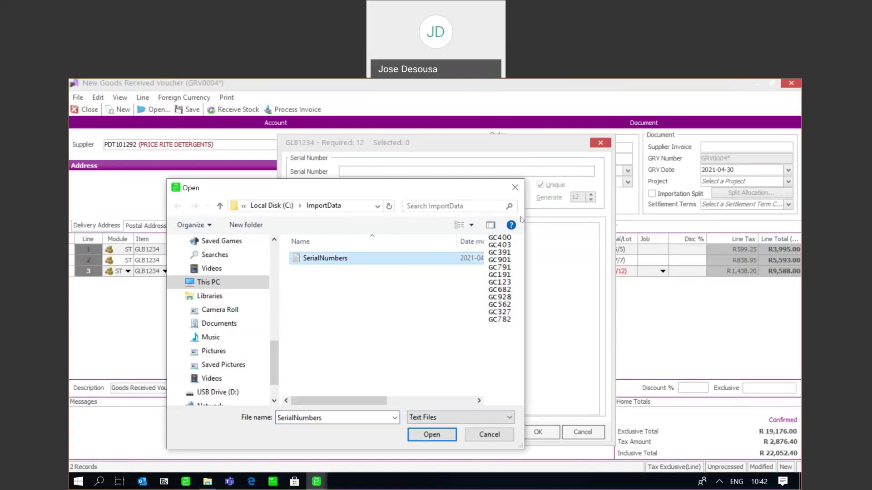
left_click(430, 435)
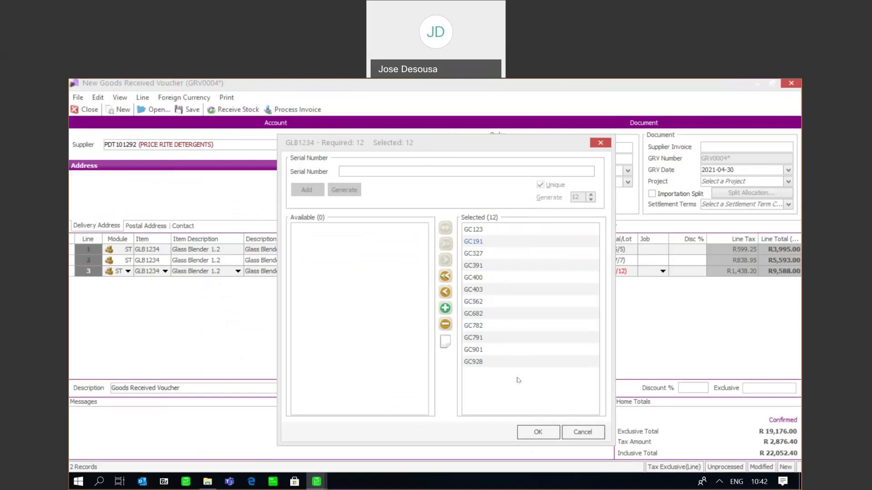
left_click(533, 433)
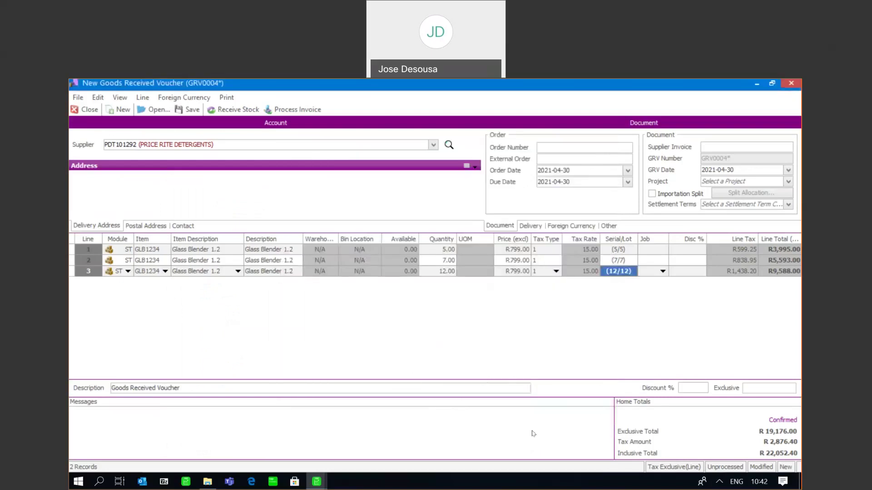
key("Tab")
key("Tab")
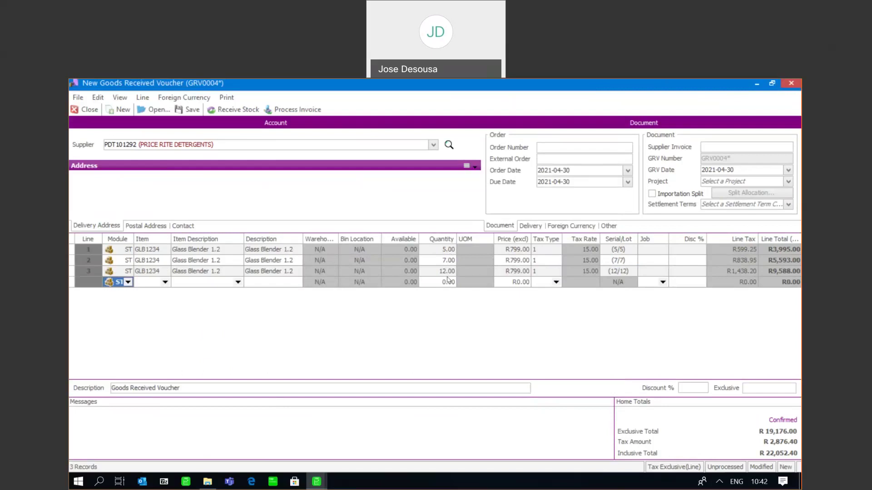
Enter Sinv928273 as the supplier invoice number and process the invoice, ignoring the account terms warning.
left_click(707, 146)
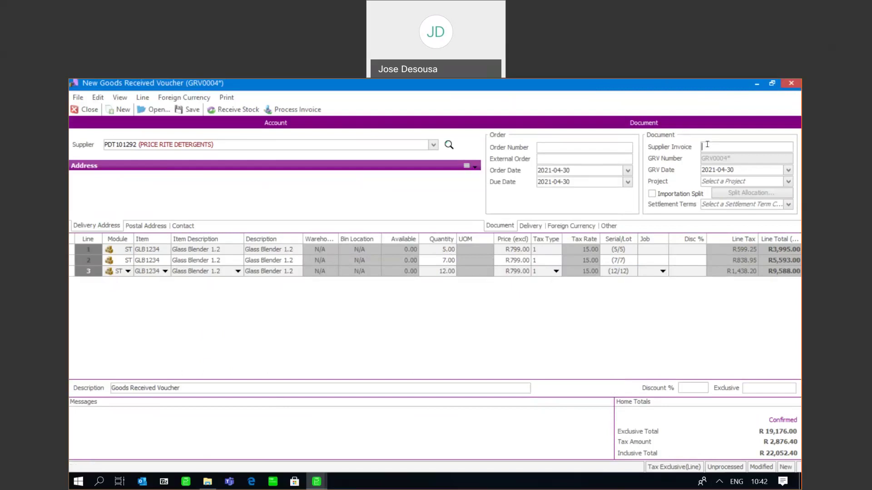
type("Sinv928273")
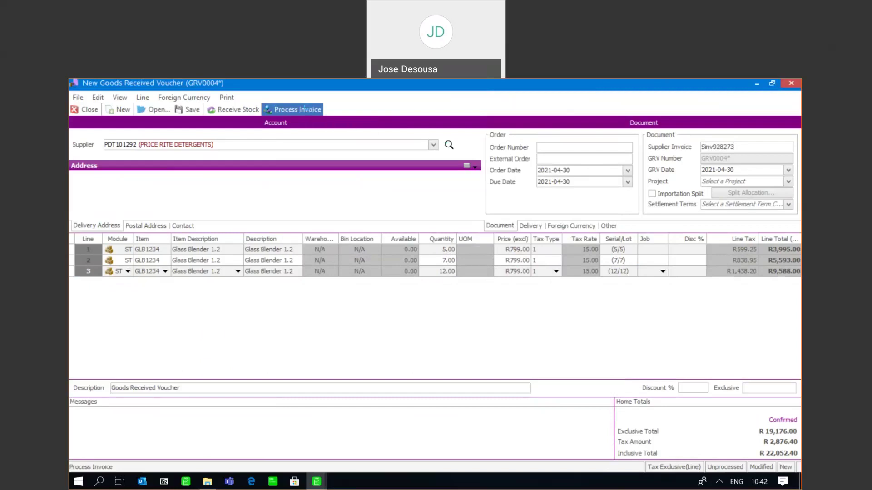
left_click(305, 109)
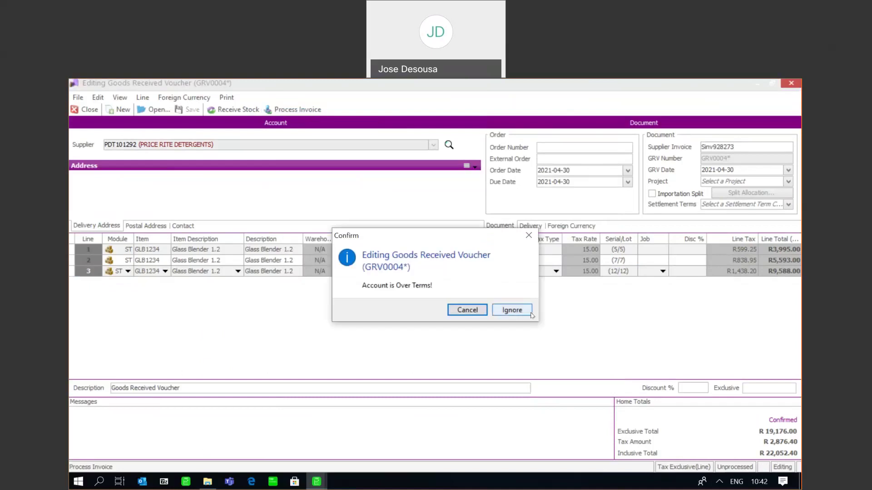
left_click(523, 309)
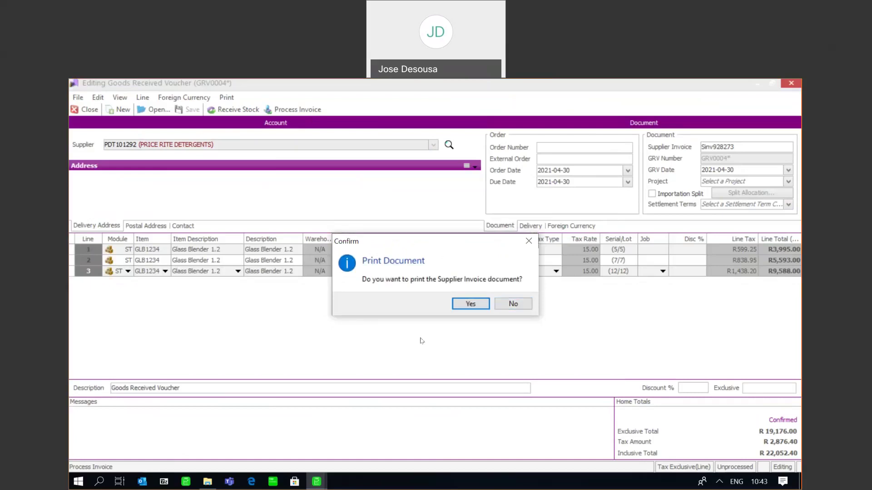
Preview the printed supplier invoice, examine the serial numbers and totals for each line, and close the preview and the voucher window.
left_click(468, 303)
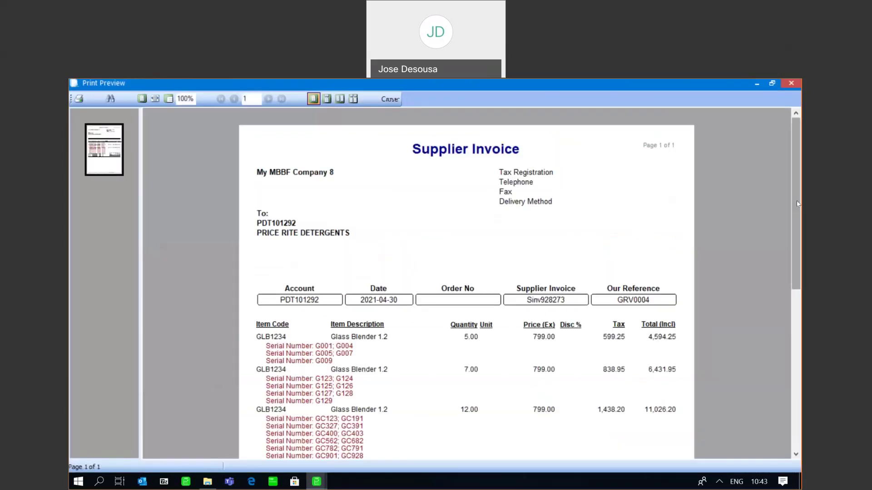
left_click_drag(798, 204, 798, 255)
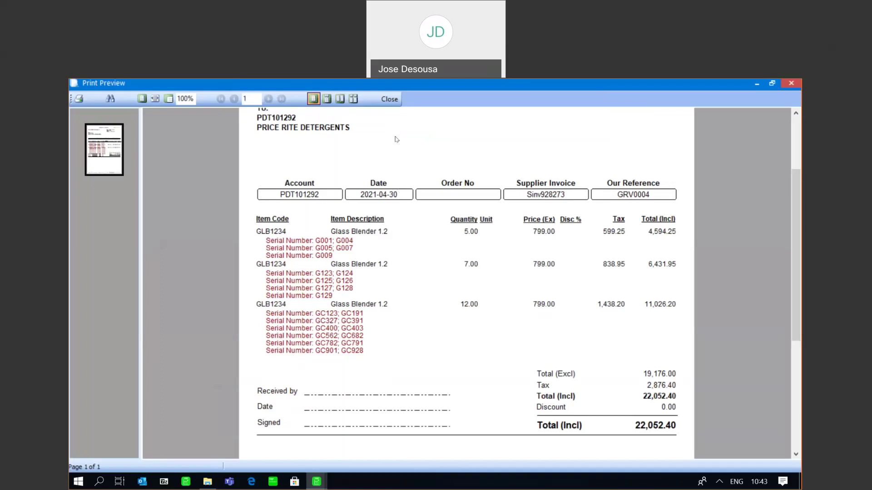
left_click(390, 99)
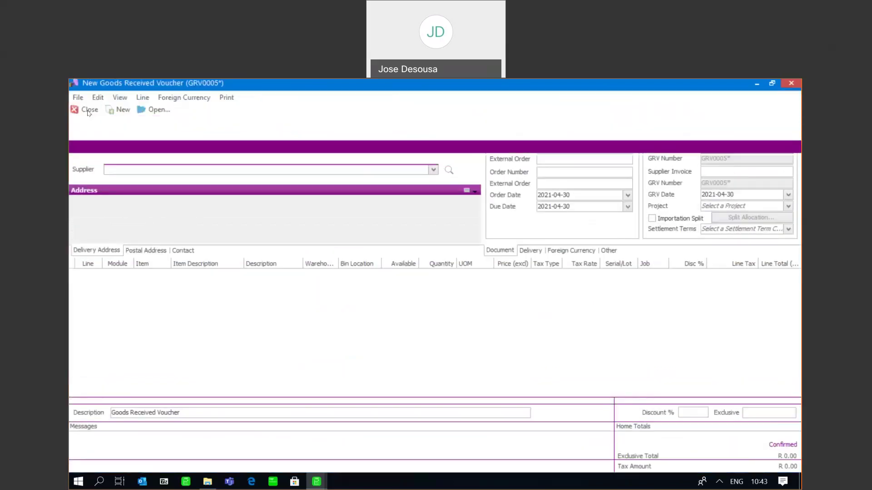
left_click(88, 112)
Set the inventory defaults to print 4 serial numbers per line on source documents and save the change.
scroll(256, 233, "up", 1)
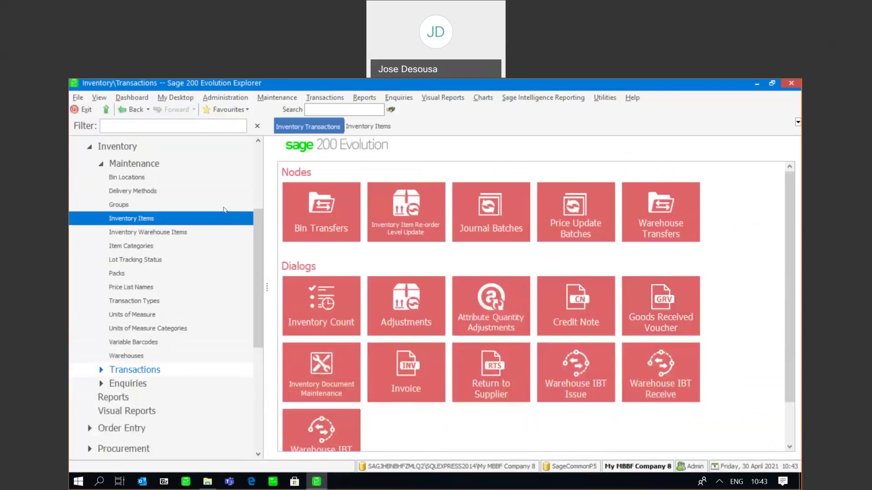
left_click(174, 163)
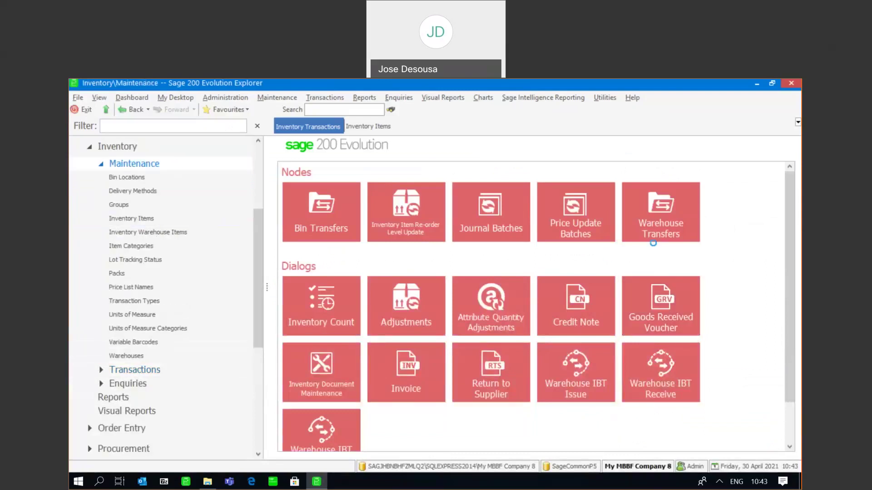
left_click_drag(789, 220, 796, 264)
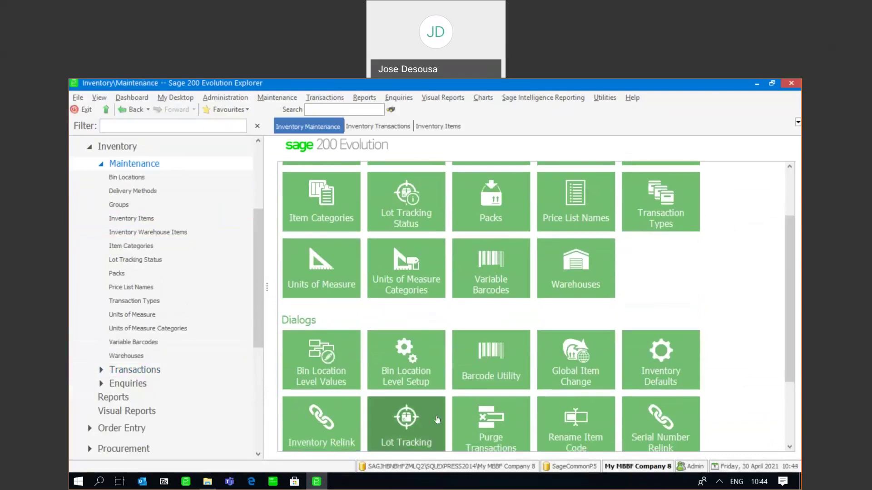
left_click(668, 365)
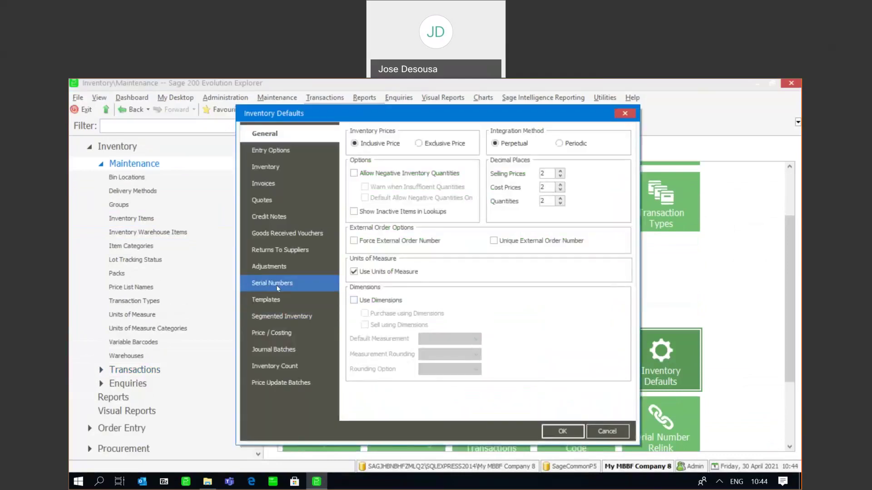
left_click(280, 282)
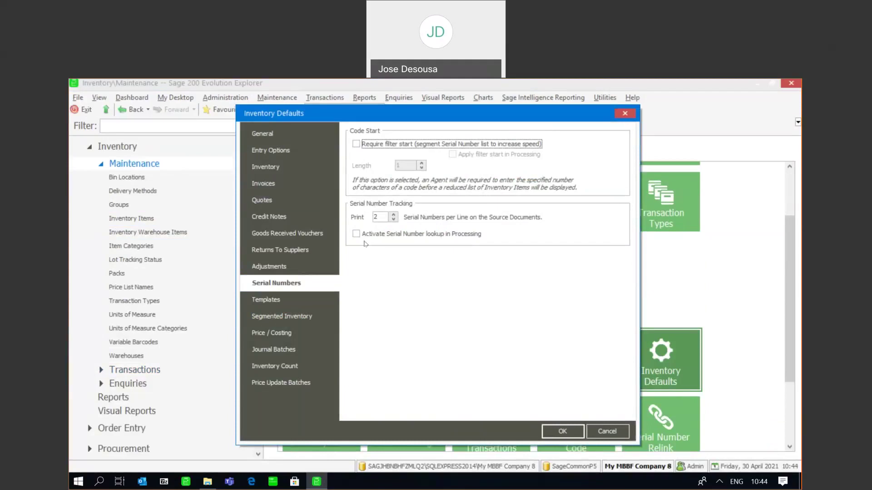
left_click(394, 215)
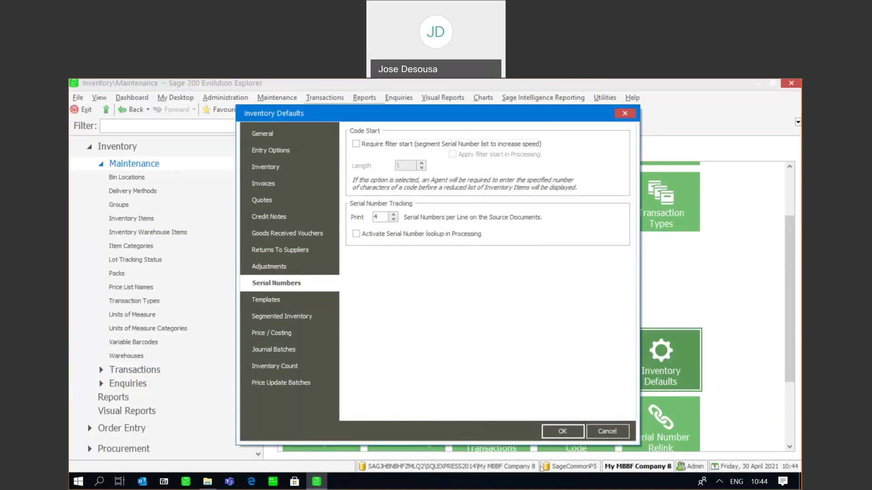
left_click(566, 437)
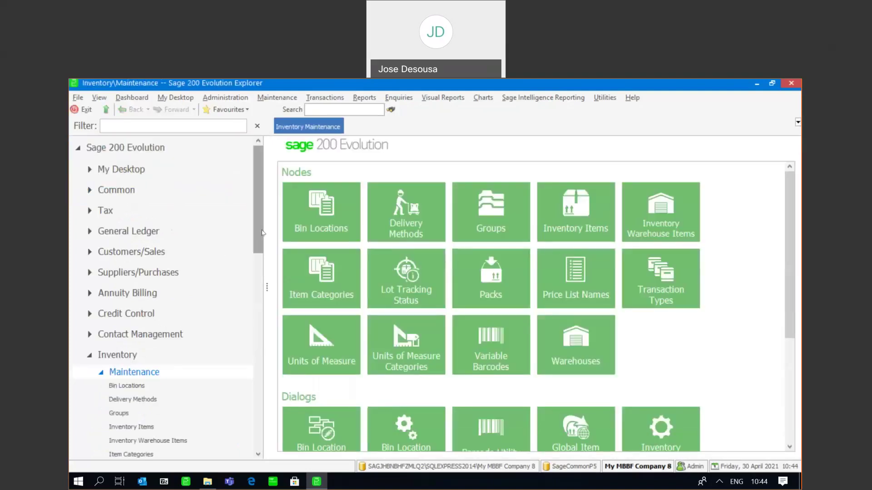
Open the Goods Received Voucher document lookup and find the supplier documents with transaction date 2021-04-30.
left_click_drag(262, 233, 262, 347)
left_click(171, 252)
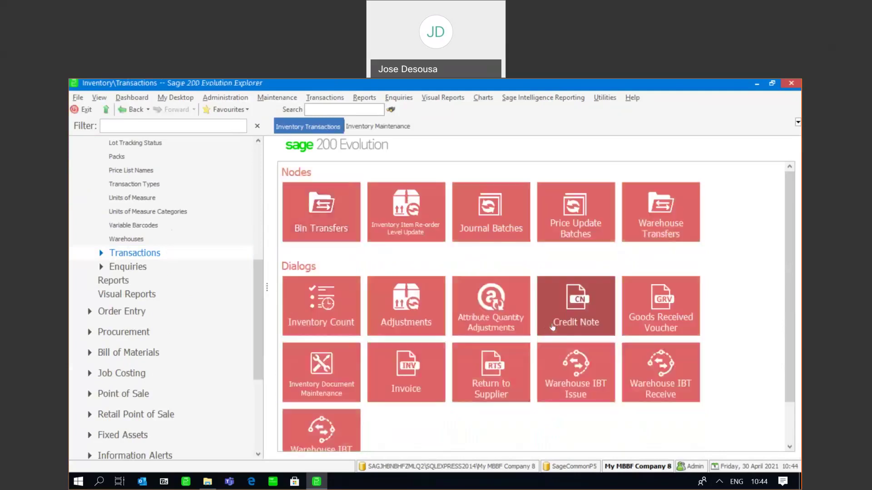
left_click(648, 308)
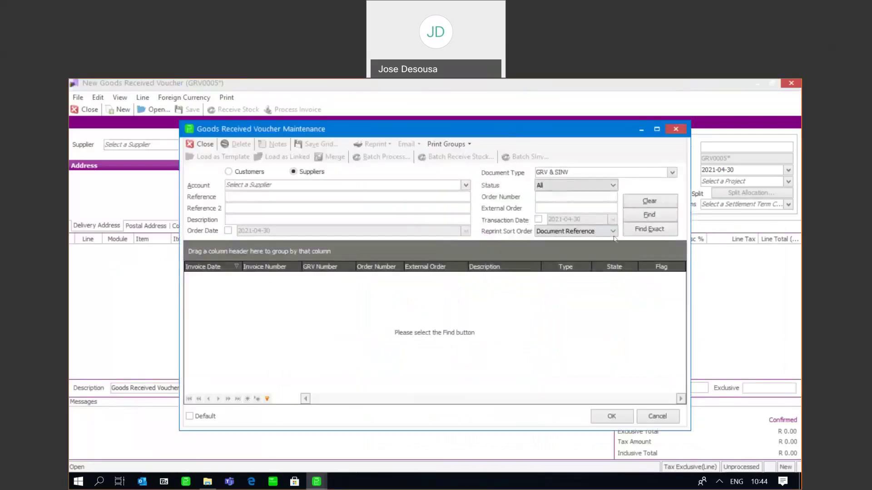
left_click(538, 219)
left_click(636, 220)
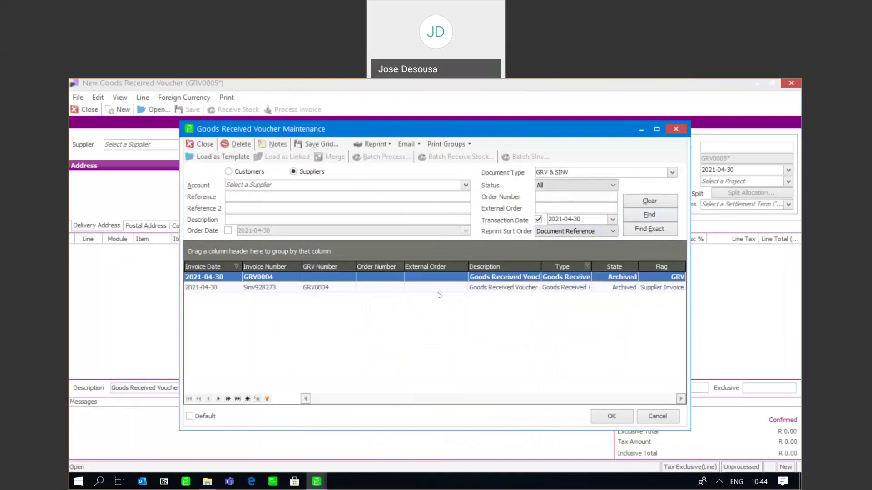
Reprint supplier invoice Sinv928273 to preview, examine the serial numbers under each line, and close the preview, document lookup and voucher window.
left_click(327, 290)
right_click(327, 291)
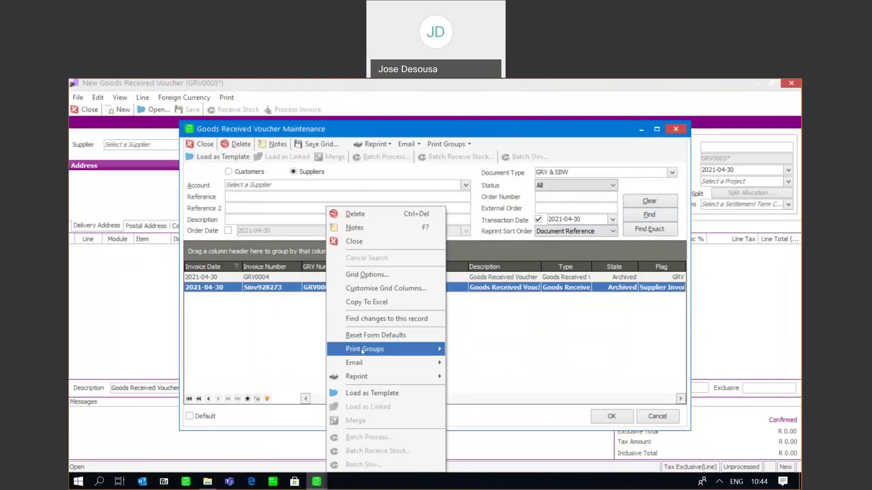
mouse_move(365, 378)
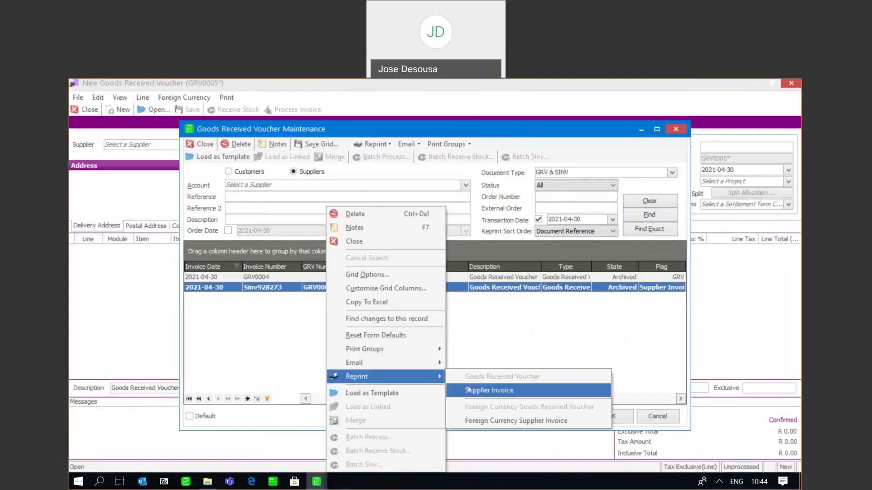
left_click(478, 390)
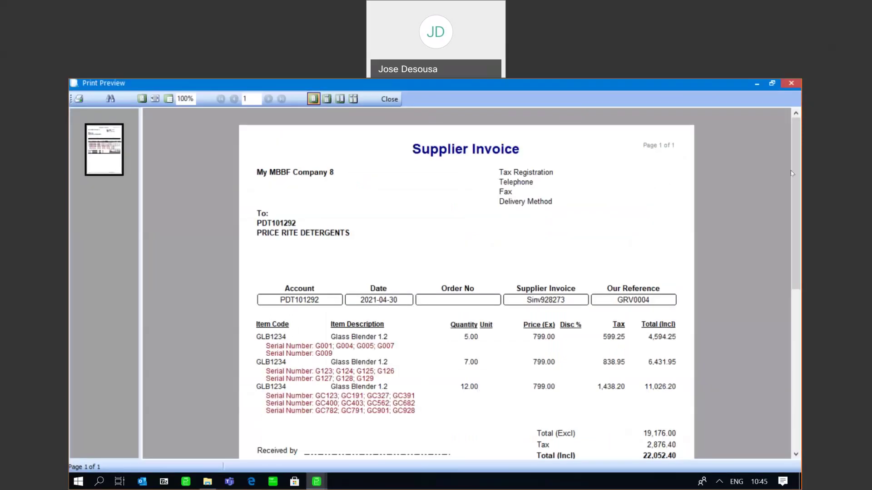
scroll(792, 173, "down", 3)
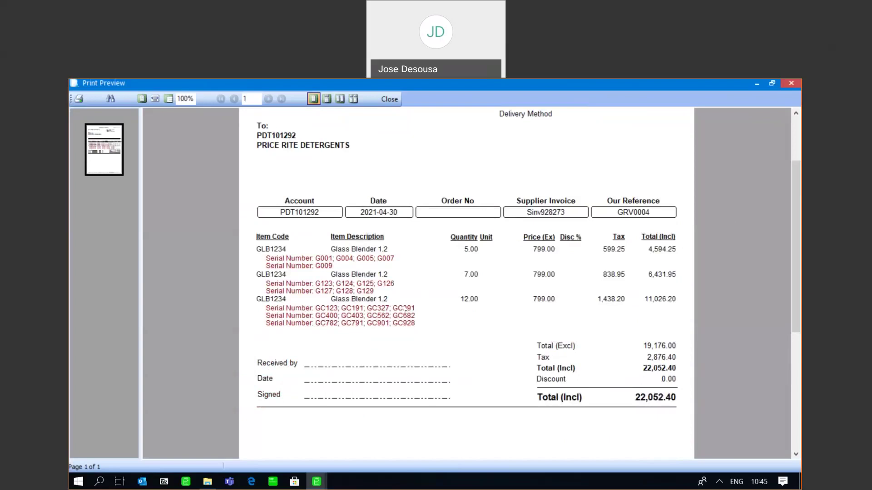
left_click(389, 99)
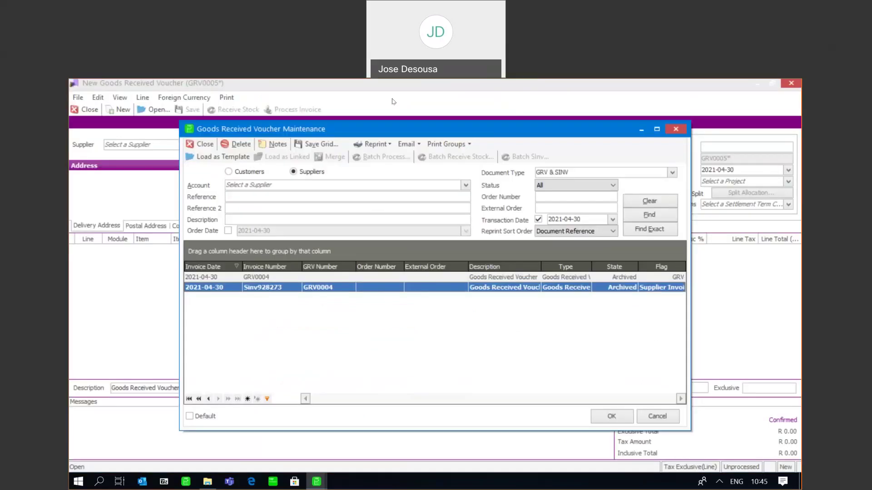
left_click(200, 145)
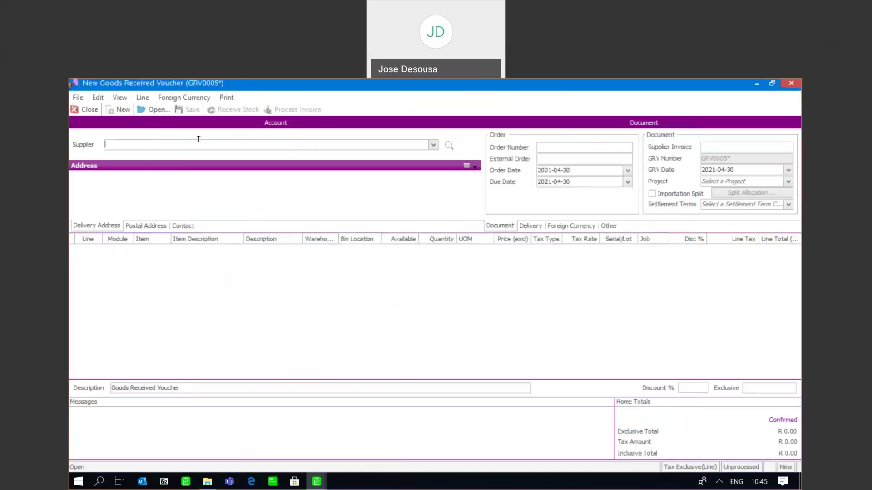
left_click(86, 109)
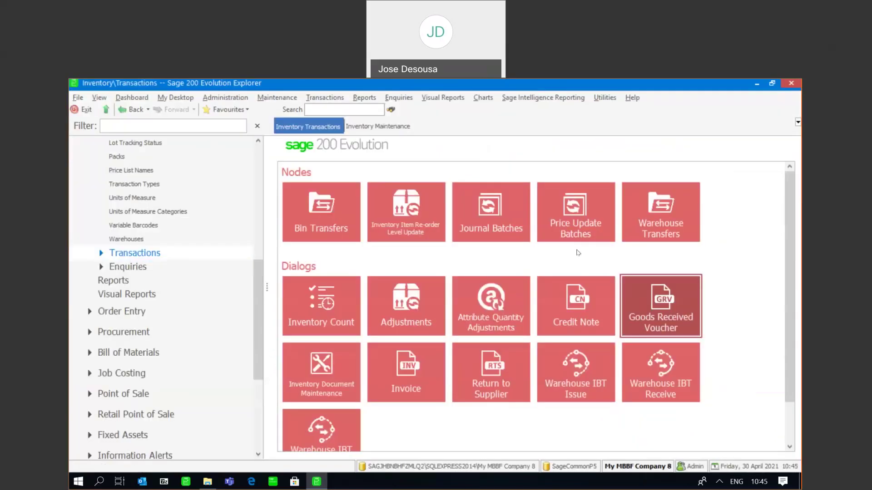
Start a new inventory invoice for the customer Smith Landscaping Services.
left_click_drag(792, 196, 792, 236)
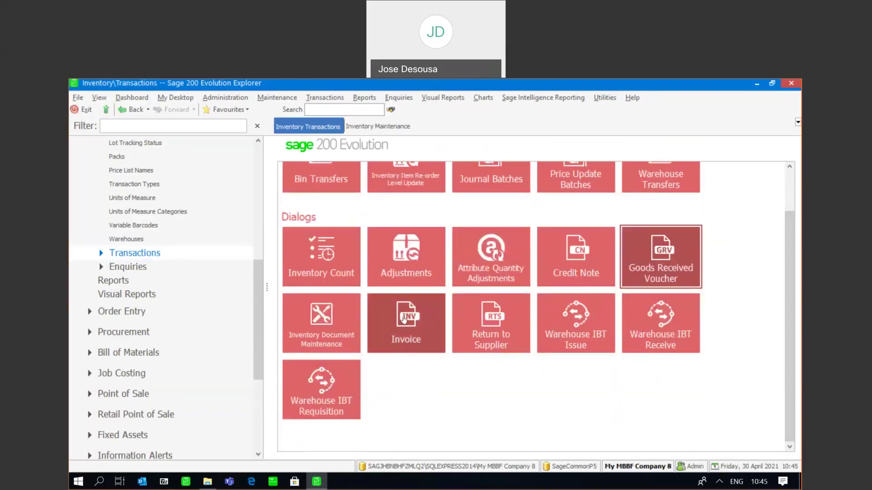
left_click(403, 319)
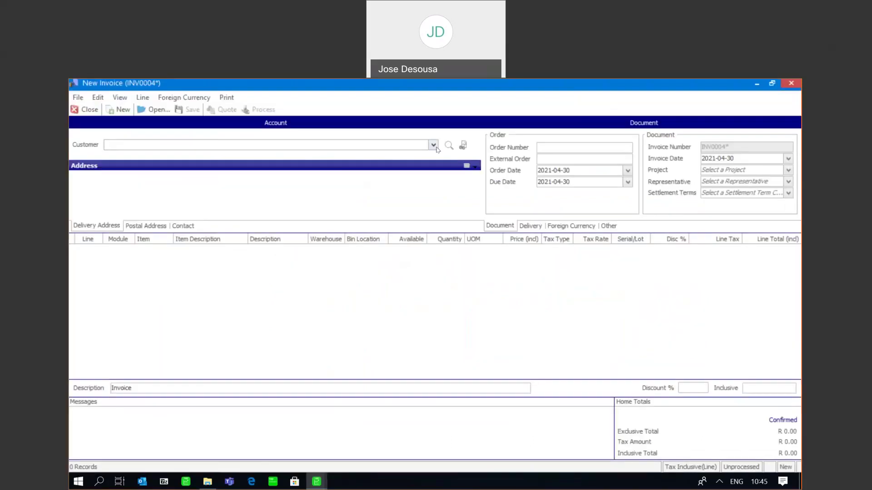
left_click(383, 180)
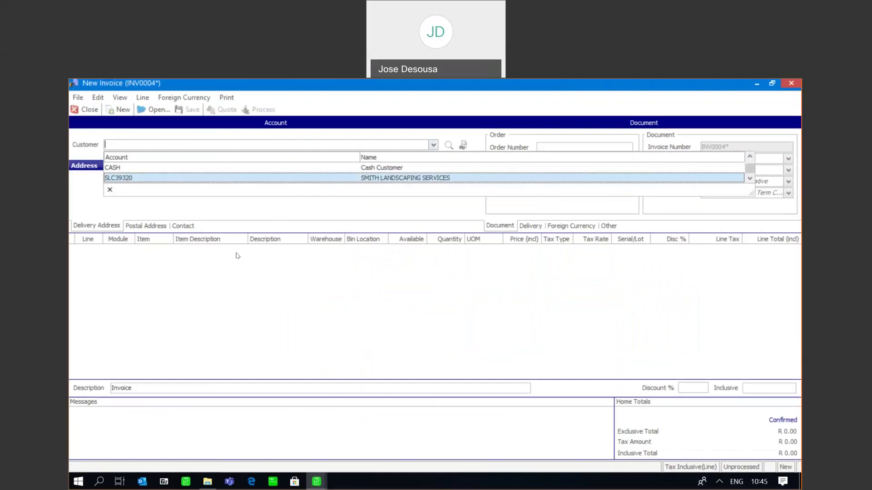
Add an invoice line for item GLB1234 Glass Blender 1.2 with quantity 4 and an inclusive price of R1,289.00.
left_click(167, 250)
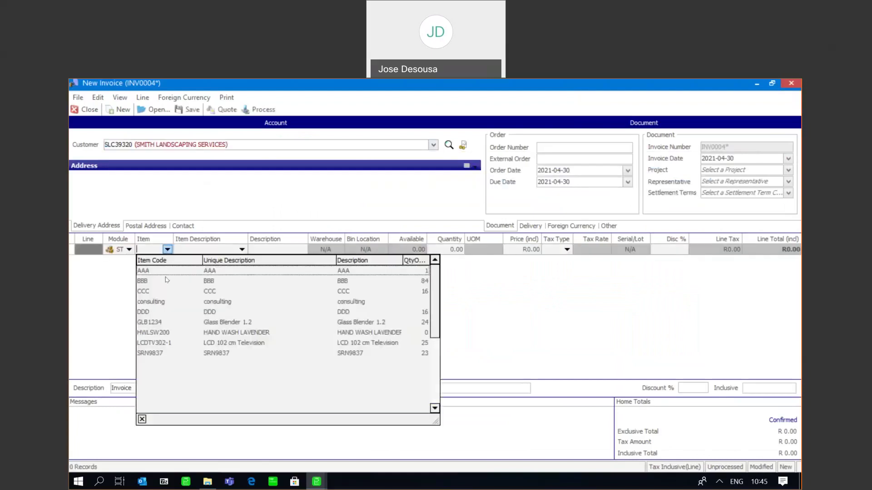
left_click(167, 324)
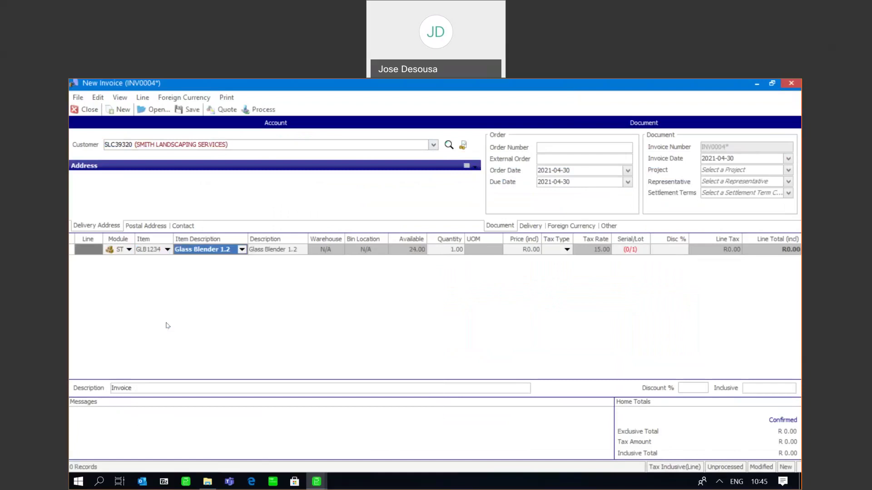
key("Tab")
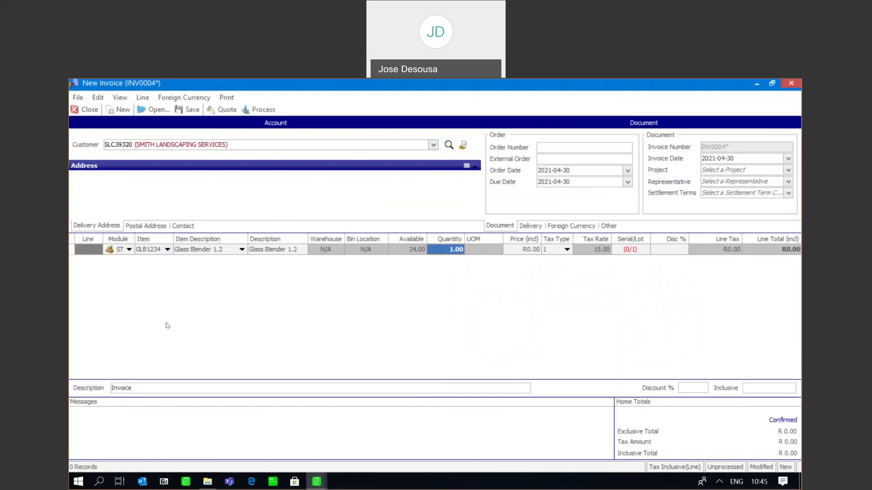
type("4")
key("Tab")
type("1,2")
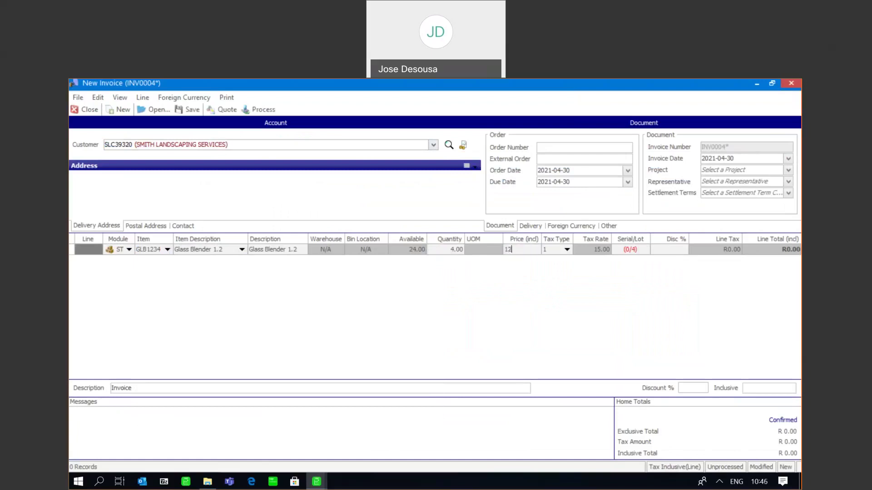
type("89")
key("Tab")
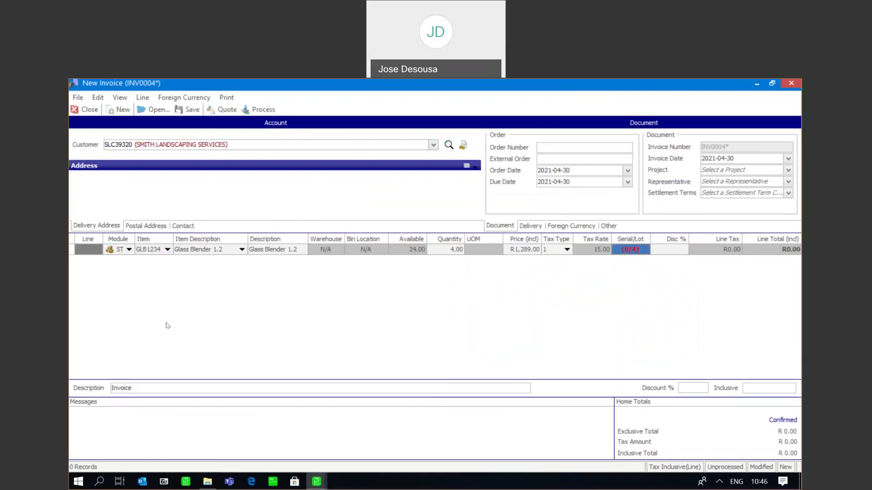
Allocate serial numbers G001, G009, G126 and G129 to the Glass Blender invoice line.
left_click(630, 250)
left_click(630, 250)
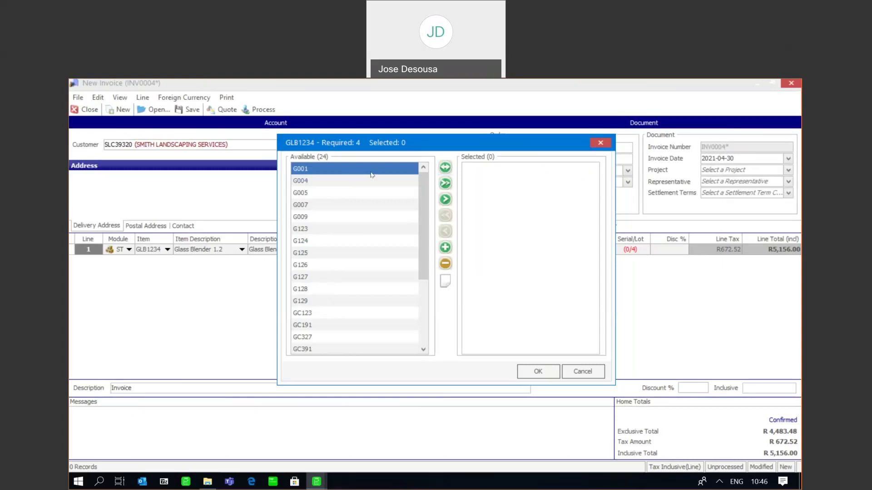
left_click(445, 199)
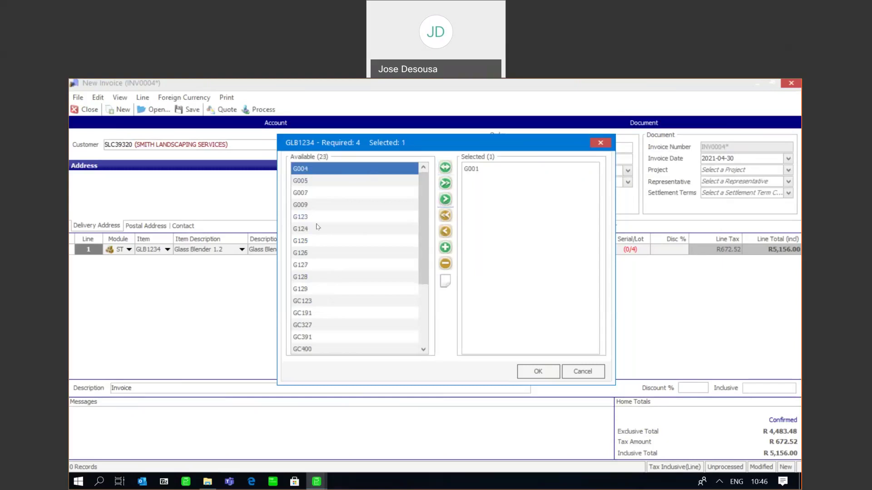
left_click(323, 207)
left_click(449, 199)
left_click(313, 244)
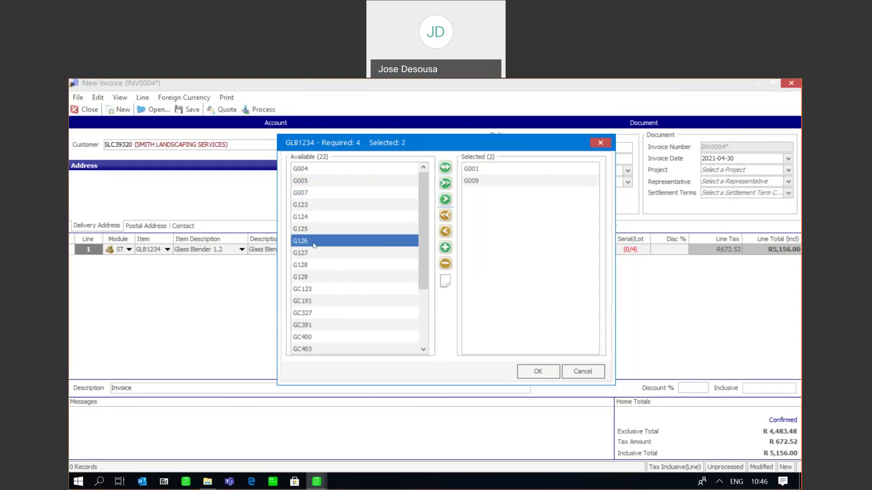
left_click(445, 199)
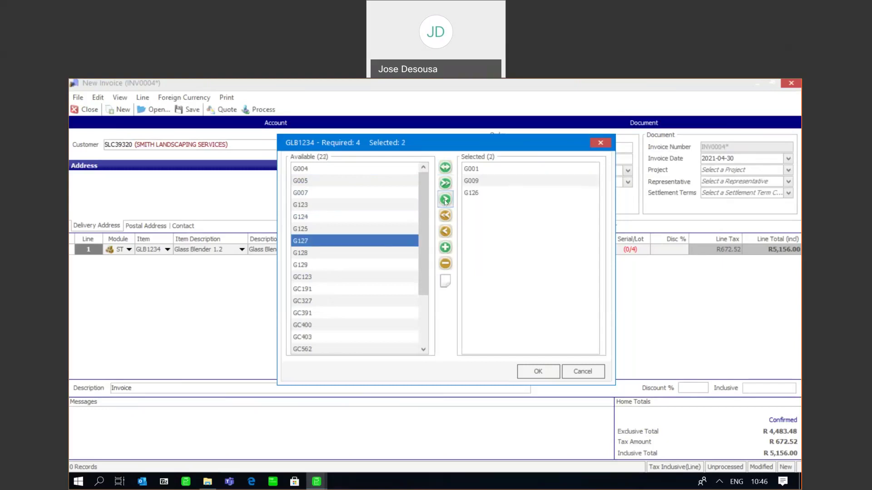
left_click(327, 267)
left_click(445, 200)
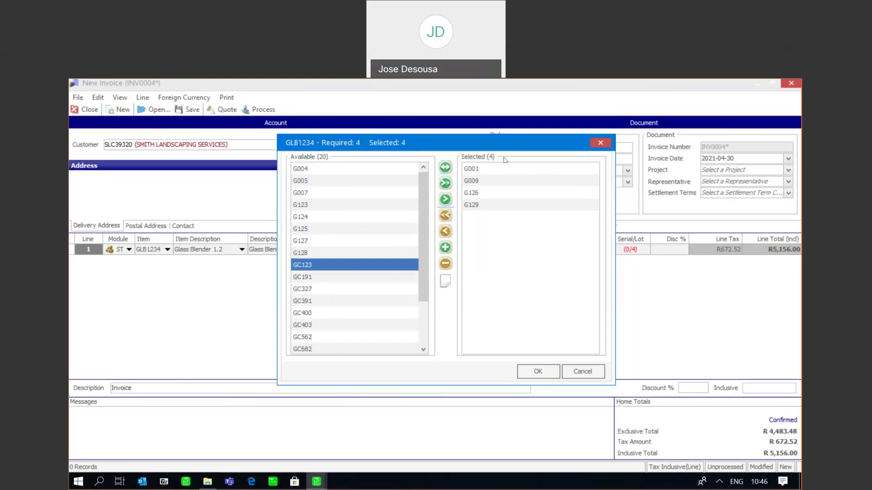
left_click(544, 369)
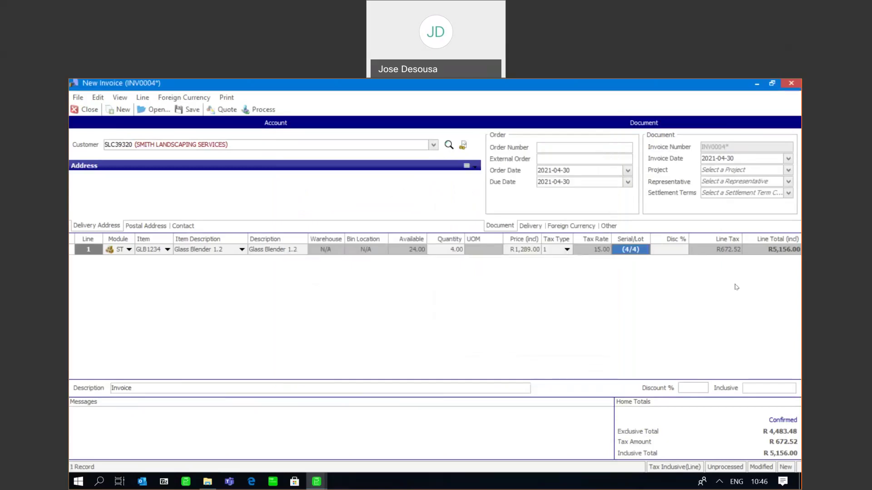
Process the completed customer invoice.
key("Down")
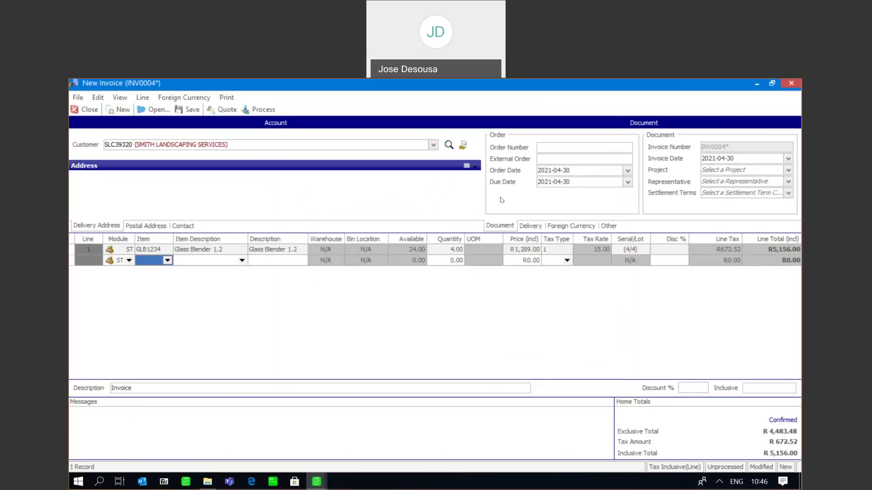
left_click(261, 109)
left_click(510, 302)
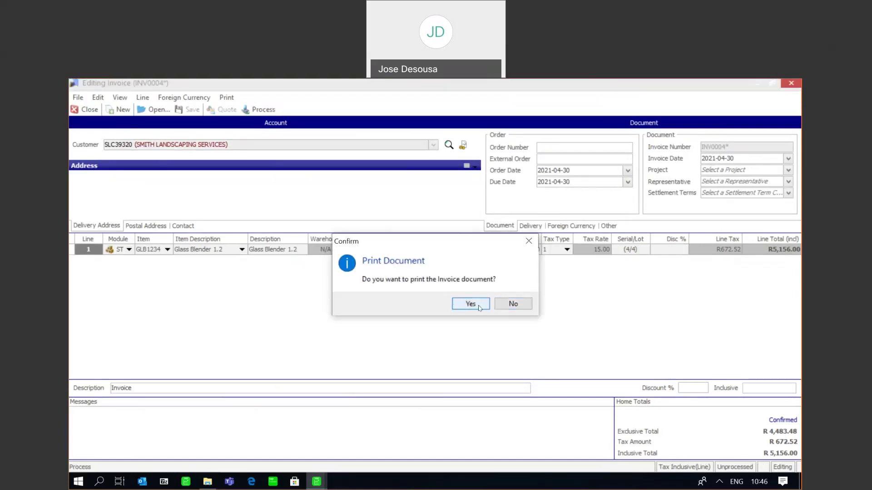
Preview the printed tax invoice, examine its serial numbers and totals, cancel the e-mail report, and close the invoice window.
left_click(475, 302)
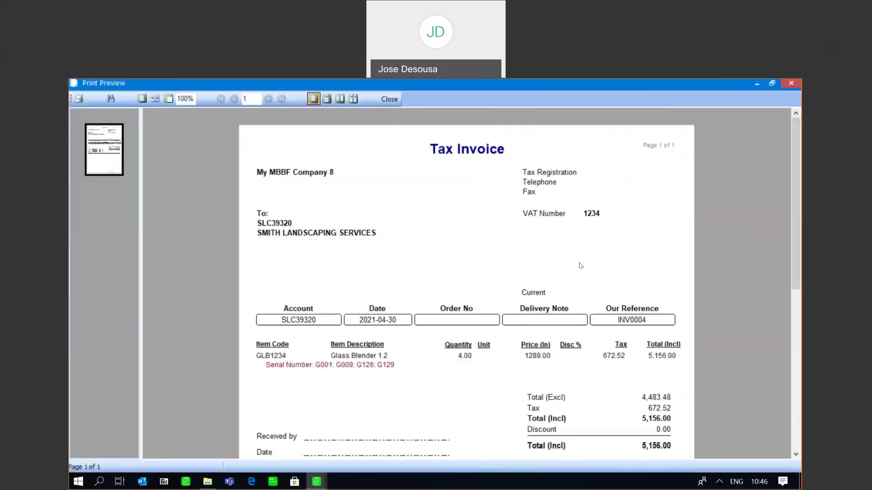
scroll(795, 157, "down", 2)
left_click_drag(795, 160, 795, 165)
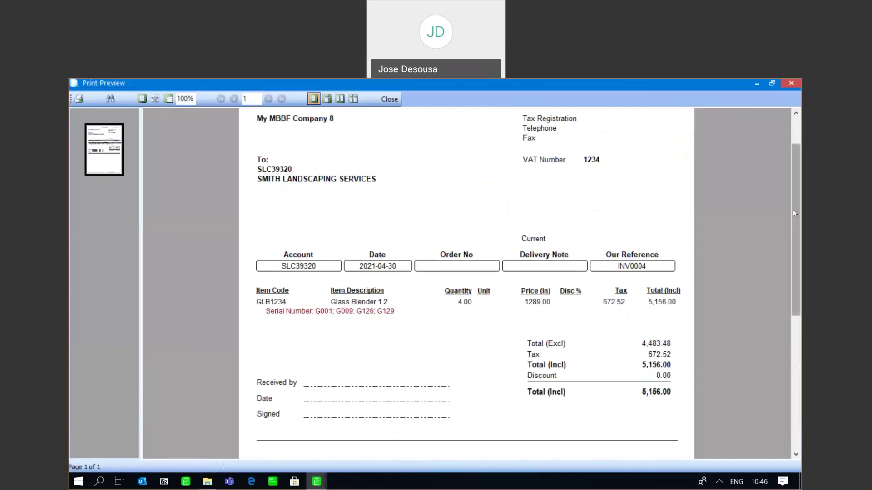
left_click_drag(794, 213, 791, 203)
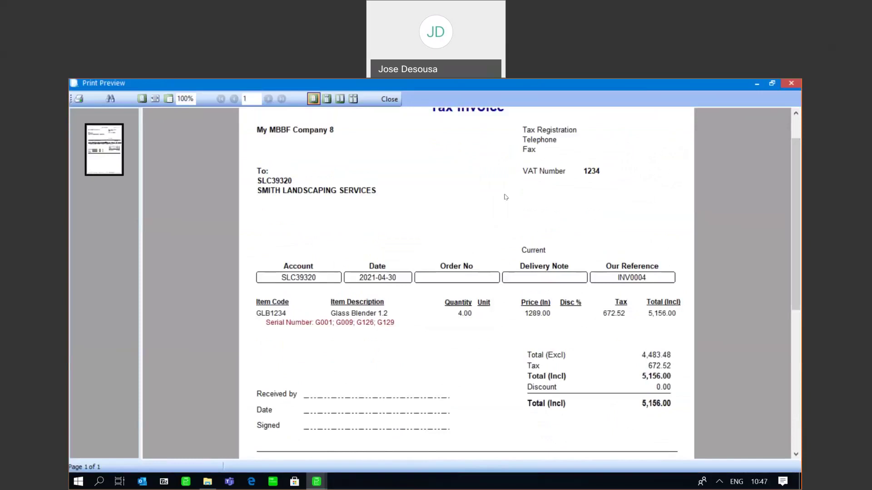
left_click(389, 99)
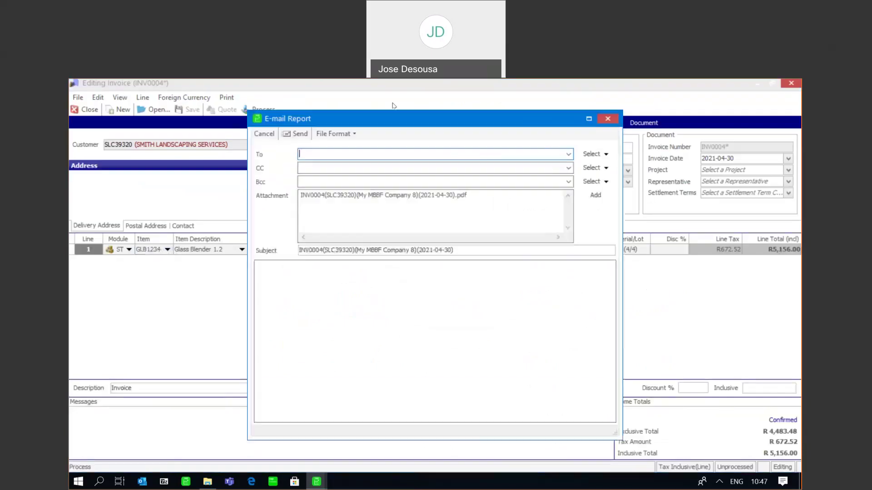
left_click(264, 134)
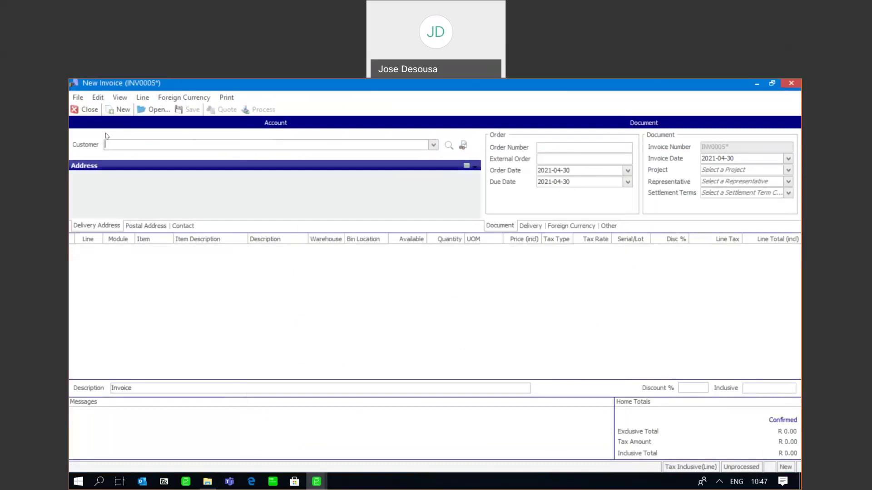
left_click(89, 110)
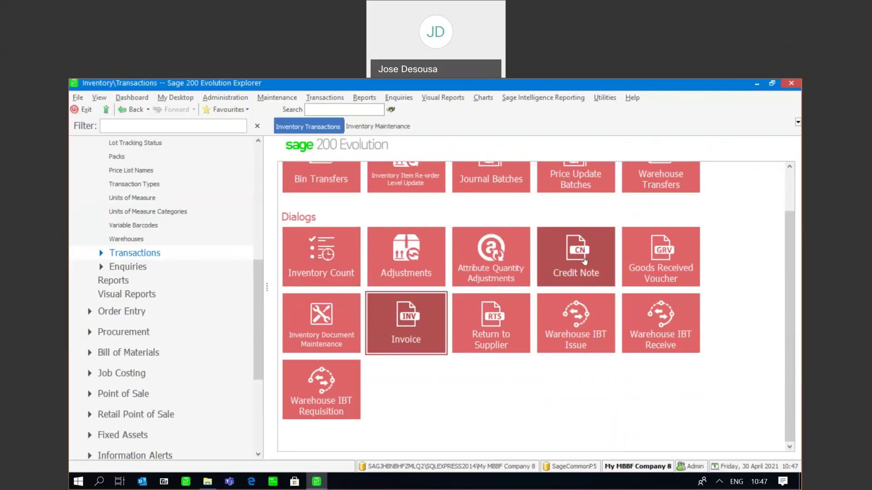
Start a new credit note and find customer documents of type INV only with transaction date 2021-04-30.
left_click(584, 260)
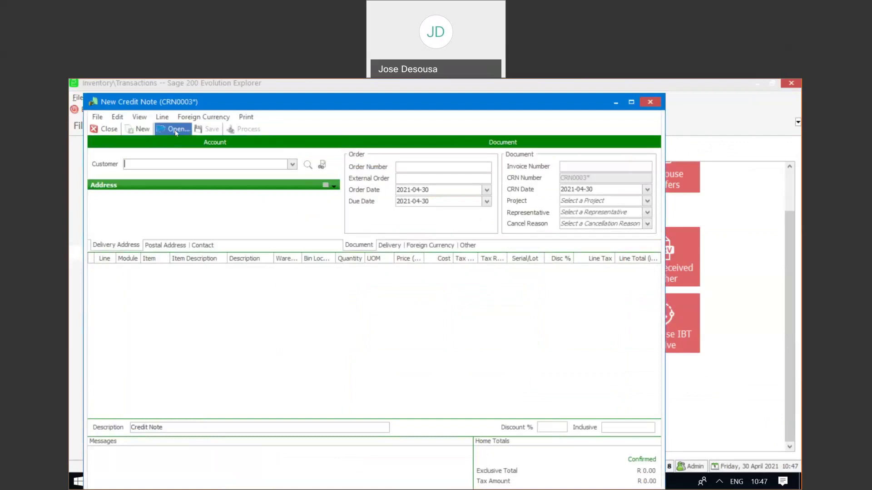
left_click(176, 130)
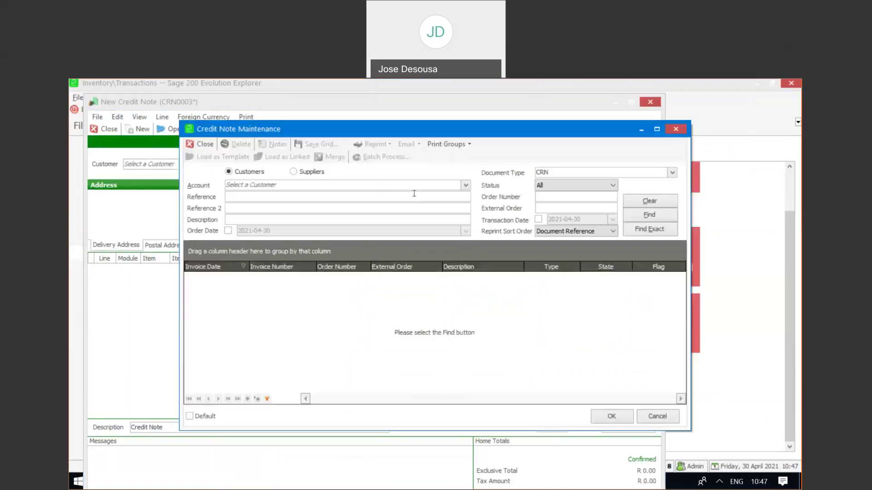
left_click(672, 173)
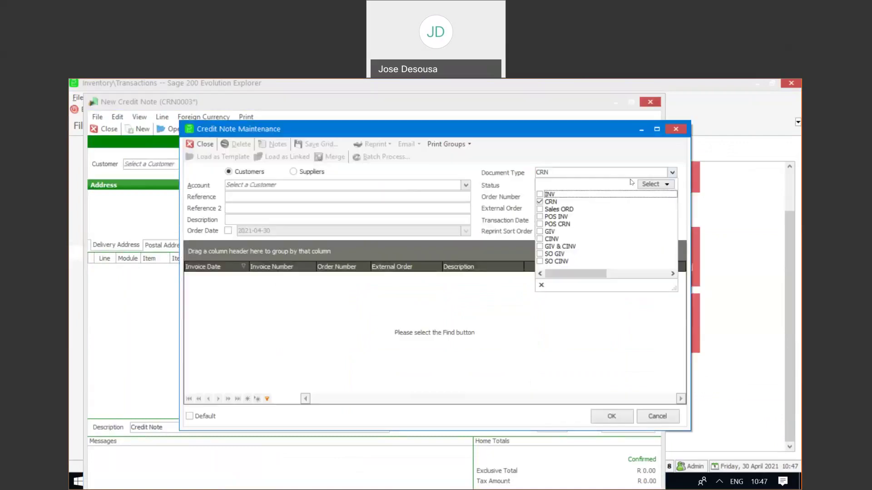
left_click(540, 195)
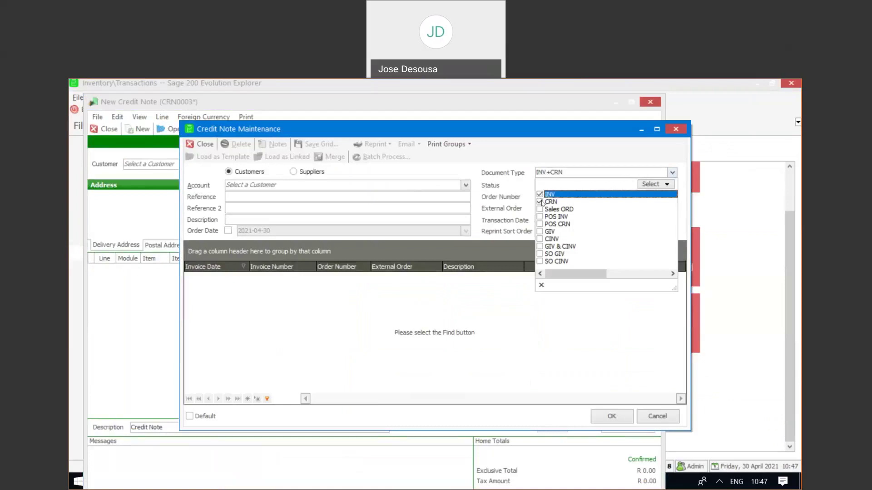
left_click(540, 202)
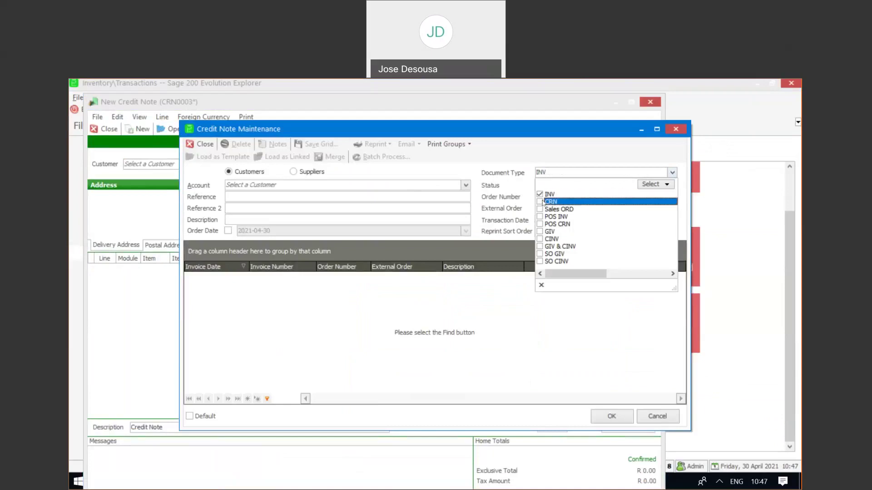
left_click(474, 181)
left_click(538, 219)
left_click(648, 215)
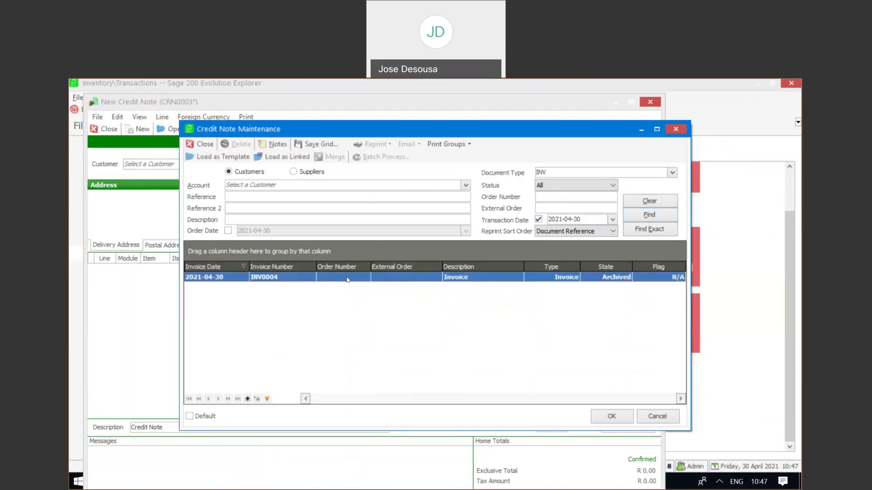
Load invoice INV0004 into the credit note as a linked document and set the Glass Blender line quantity to 3.
left_click(280, 157)
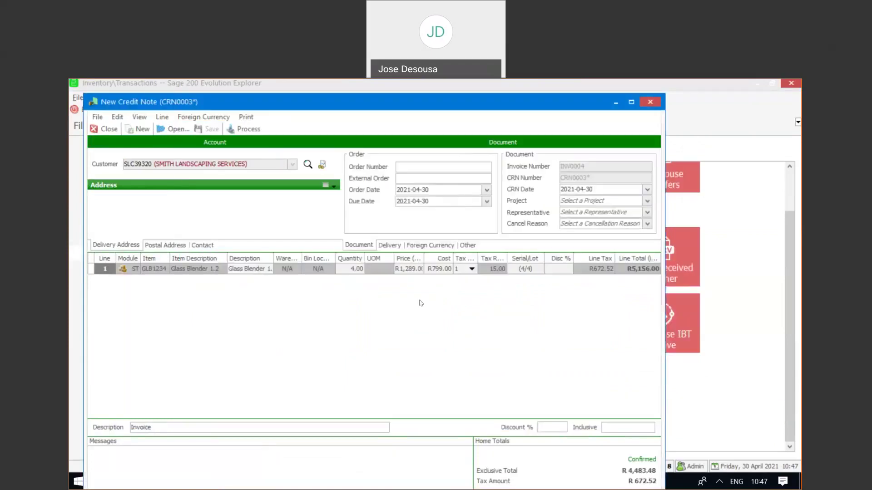
left_click(631, 104)
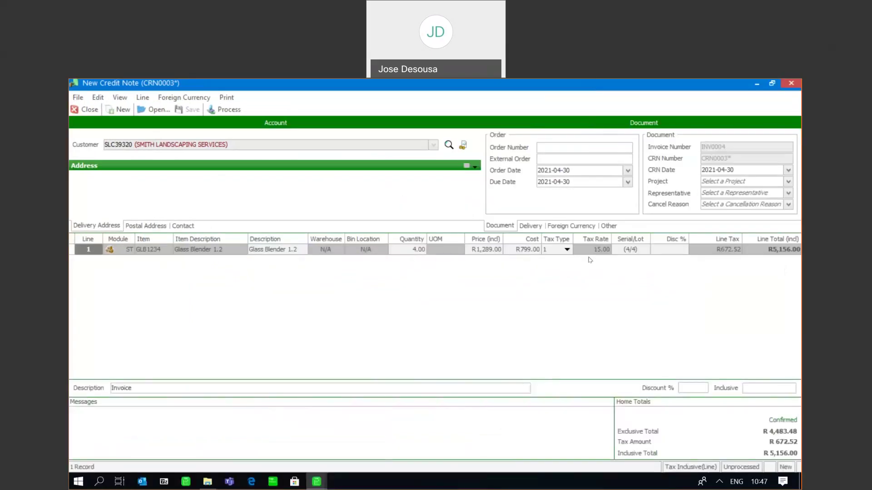
left_click(417, 253)
type("3")
key("Tab")
key("Tab")
key("Tab")
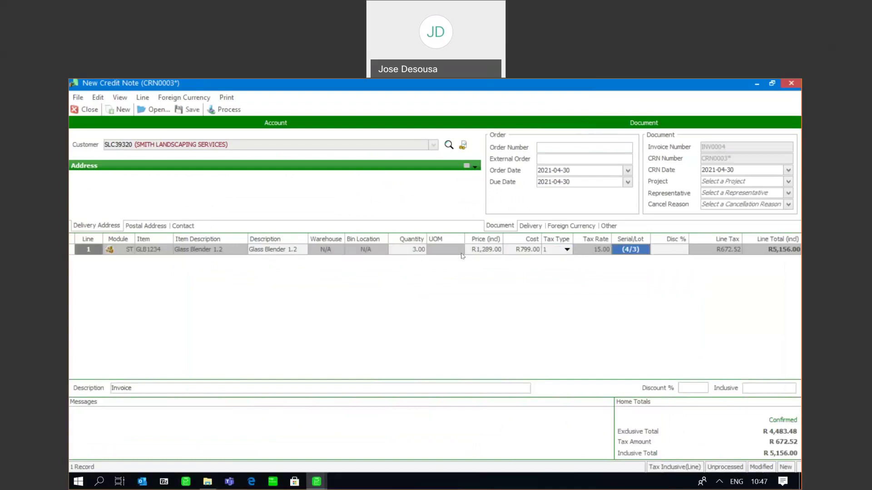
Reduce the credit note line's selected serial numbers to G001, G009 and G129, leaving out G126.
left_click(636, 248)
left_click(642, 249)
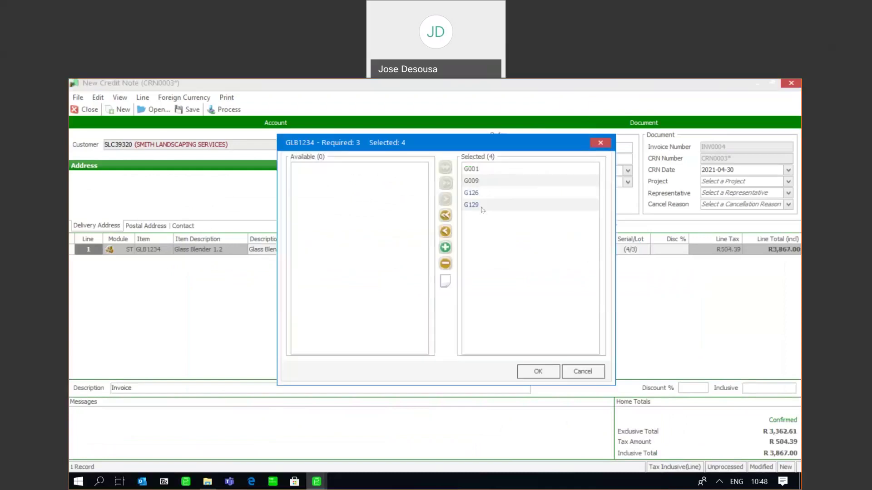
double_click(482, 209)
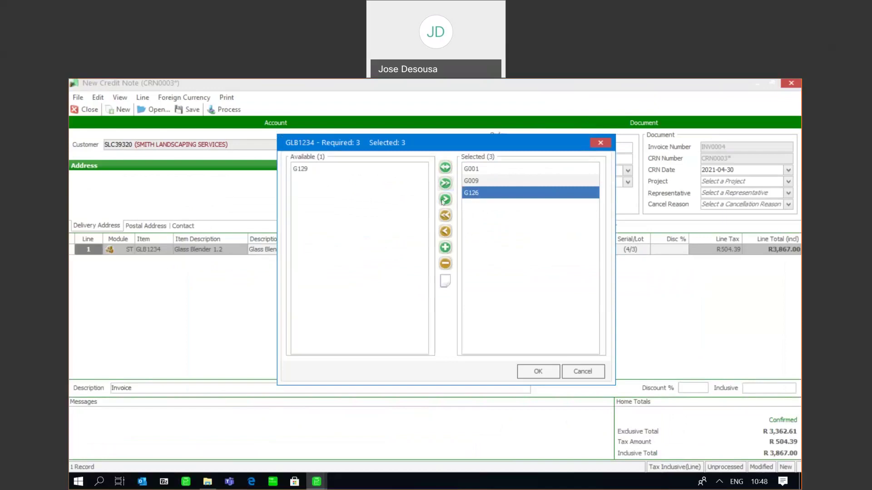
left_click(444, 232)
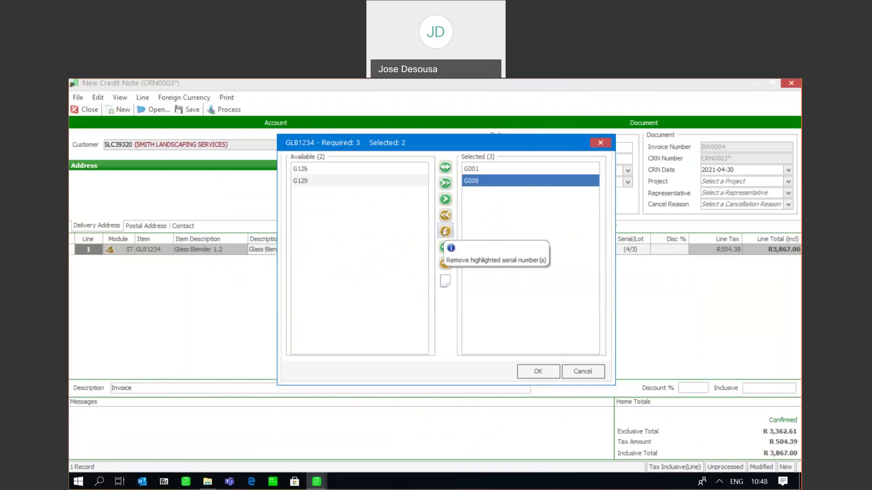
left_click(444, 232)
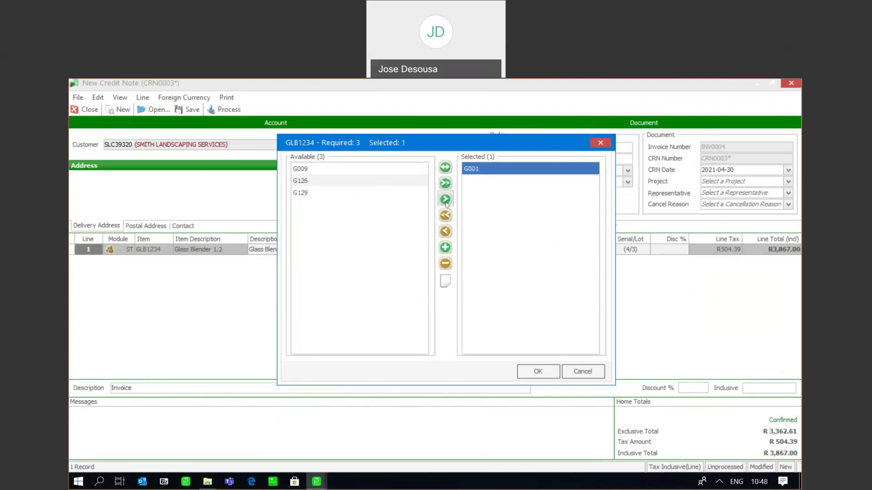
left_click(334, 171)
left_click(445, 200)
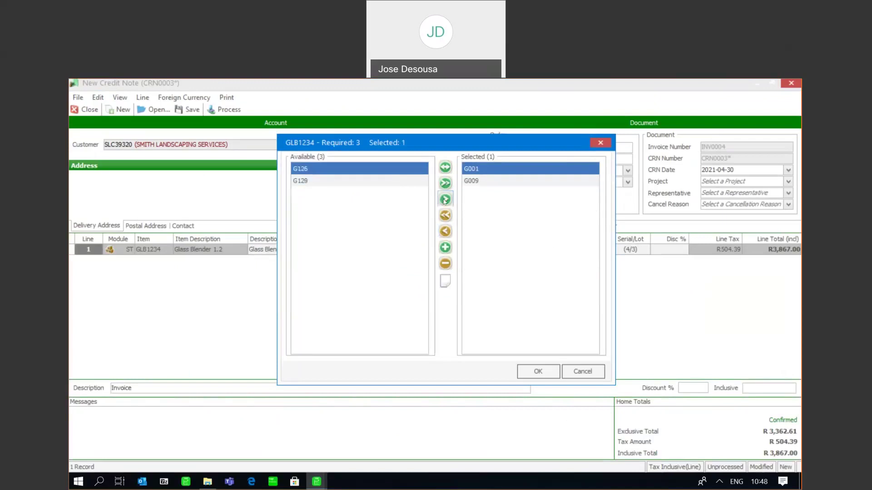
left_click(336, 181)
left_click(445, 200)
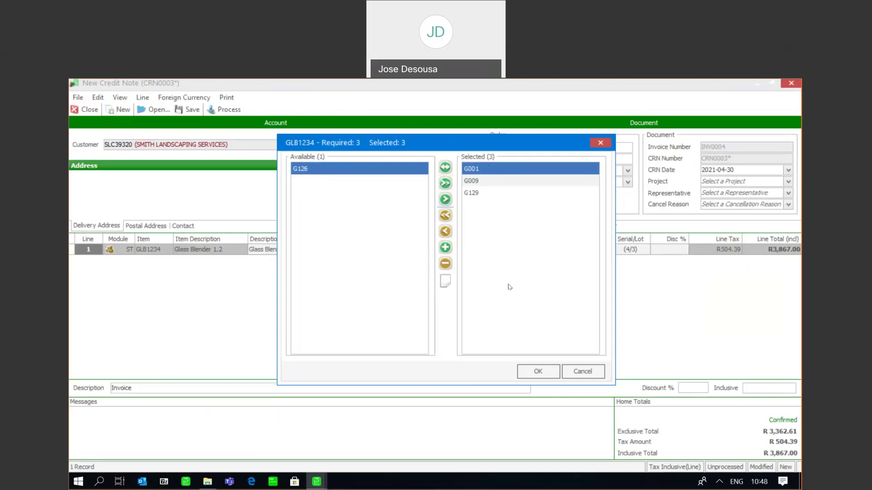
left_click(529, 371)
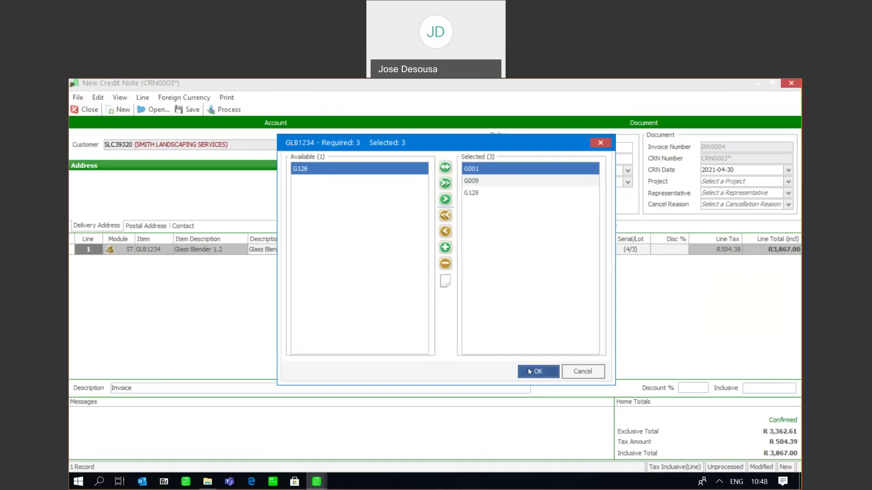
key("Tab")
key("Tab")
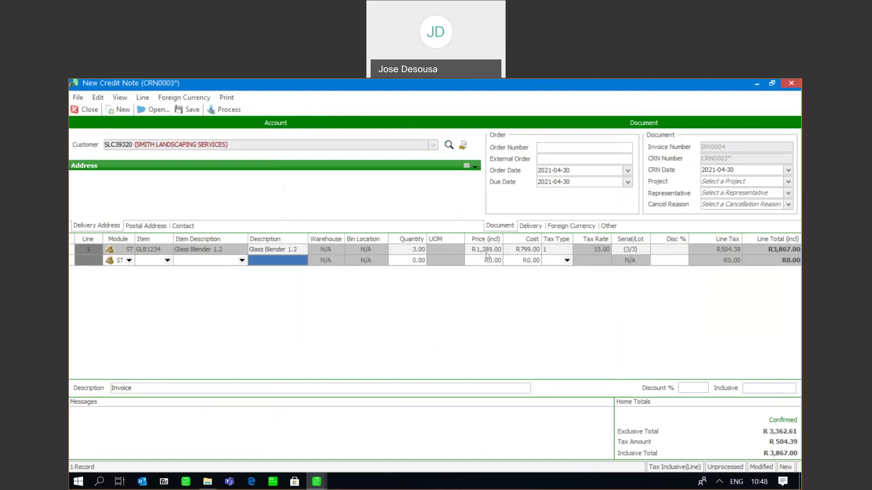
Process the credit note and examine the serial numbers and totals in its print preview.
left_click(217, 110)
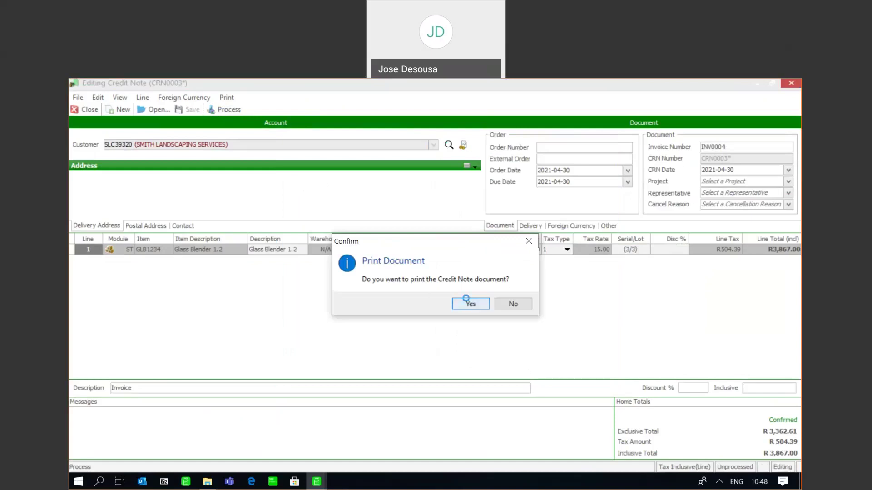
left_click(466, 301)
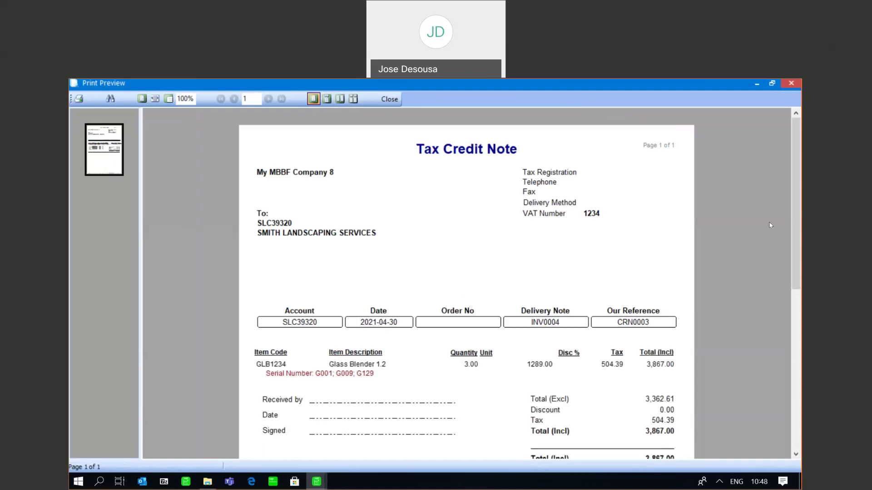
left_click_drag(798, 208, 751, 260)
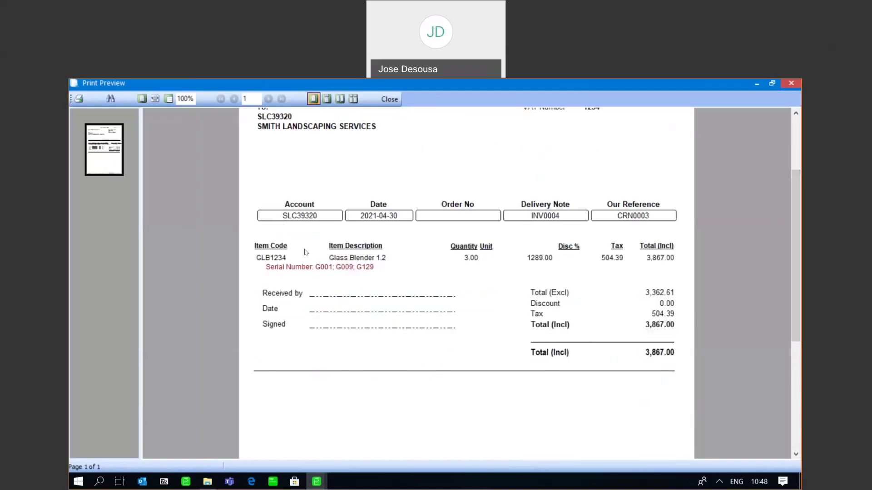
left_click_drag(794, 216, 791, 167)
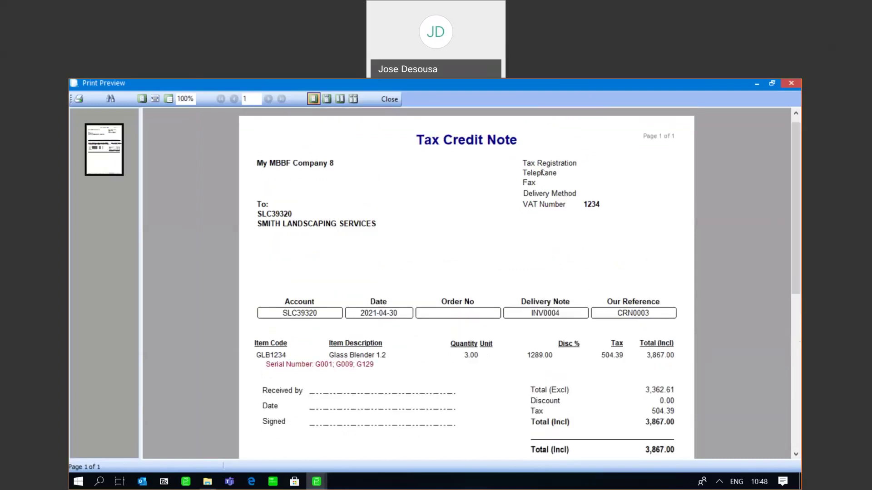
Close the print preview, decline allocating the credit note, and close the credit note window.
left_click(389, 101)
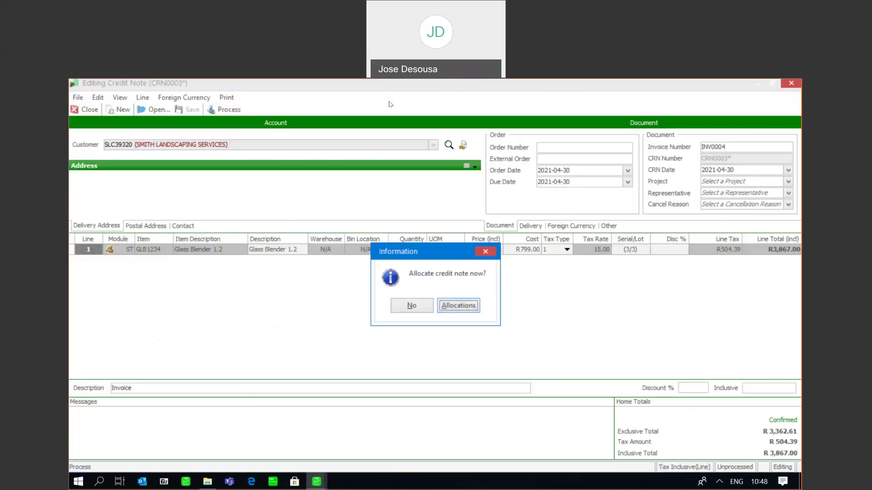
left_click(407, 306)
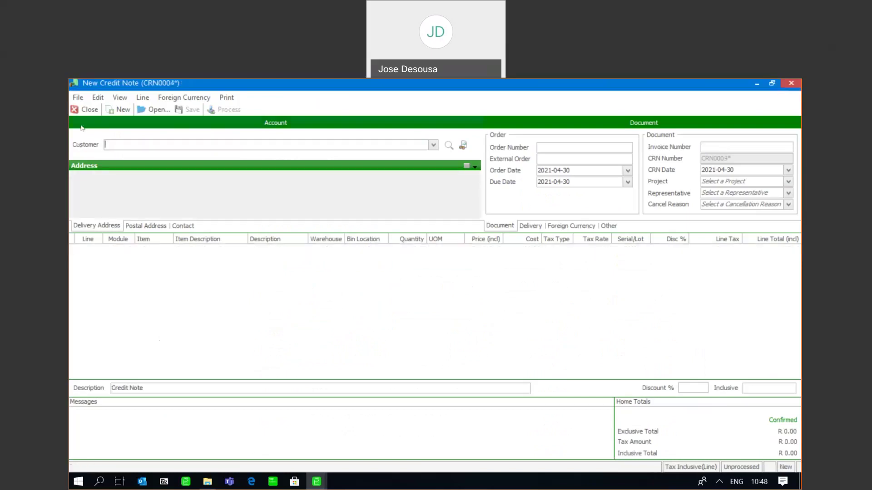
left_click(88, 113)
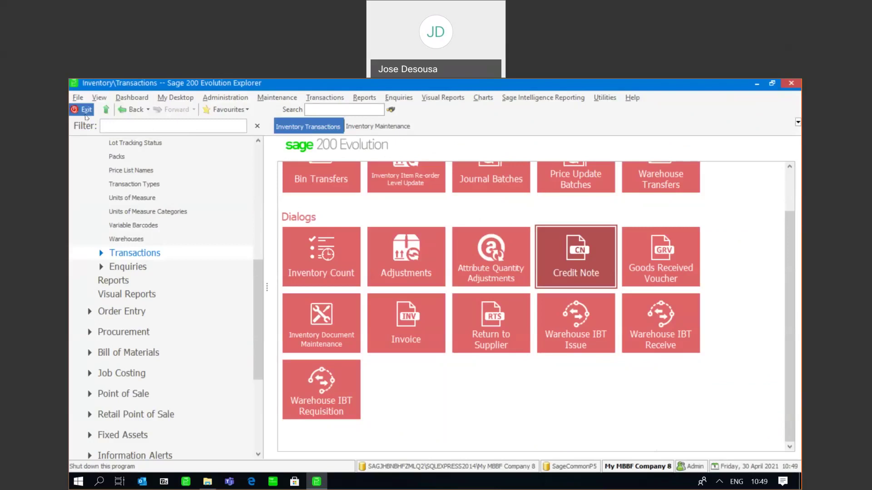
Start a new inventory count and limit its inventory item range to GLB1234 only.
left_click_drag(258, 278, 259, 214)
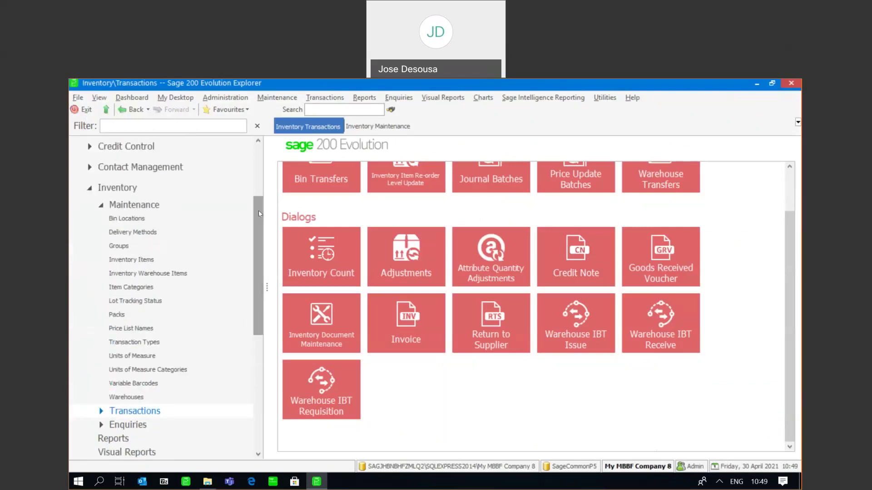
scroll(258, 212, "down", 2)
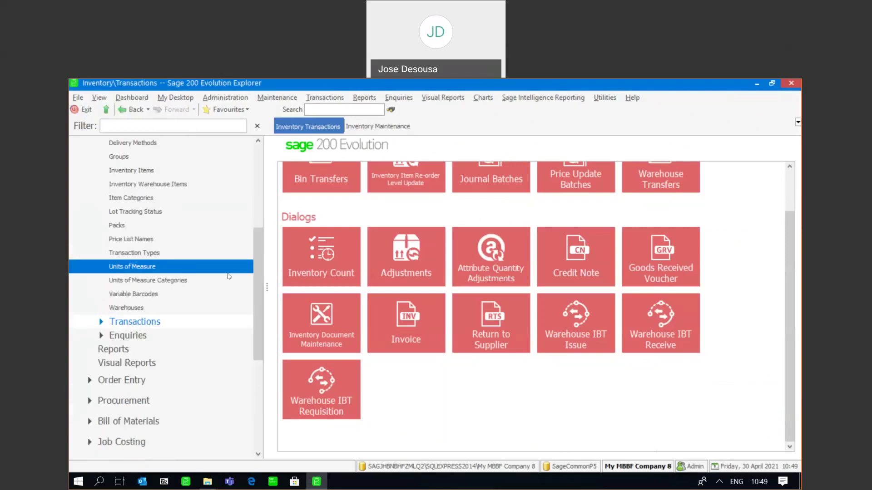
left_click(324, 259)
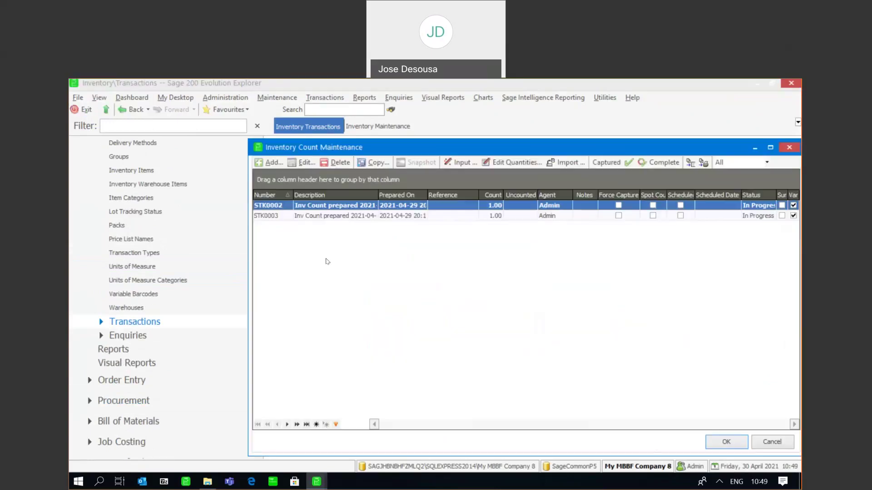
left_click(274, 162)
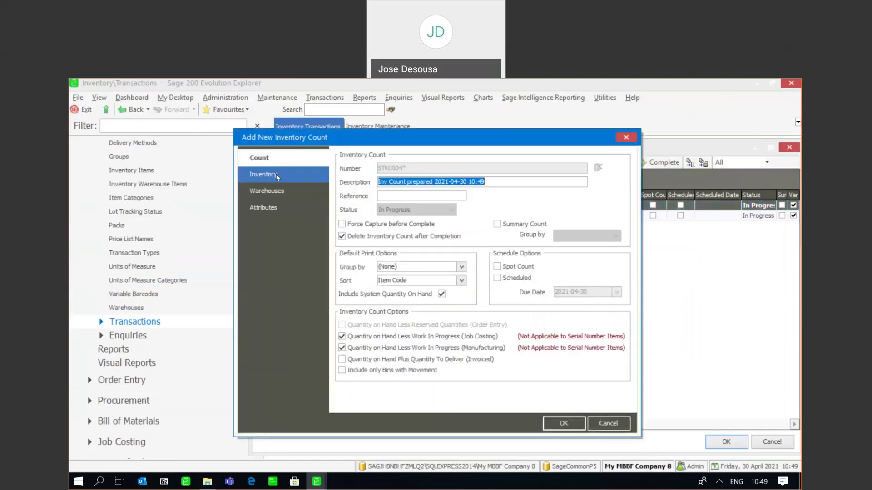
left_click(277, 177)
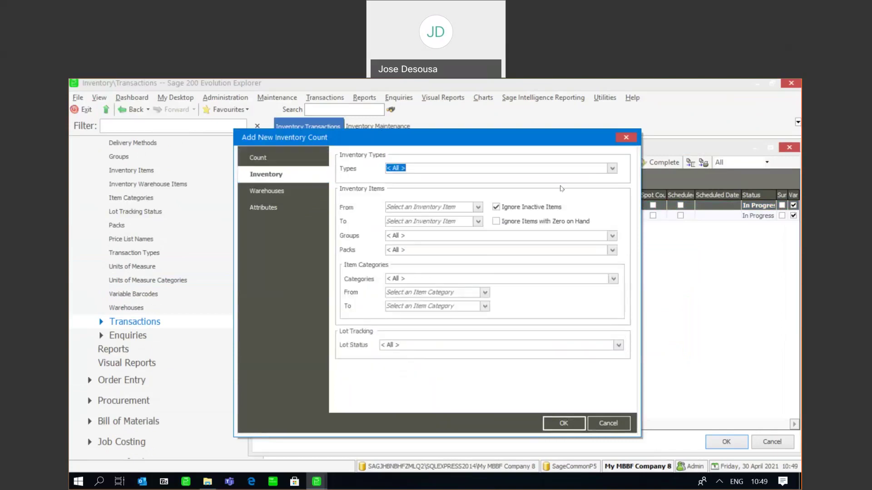
left_click(478, 208)
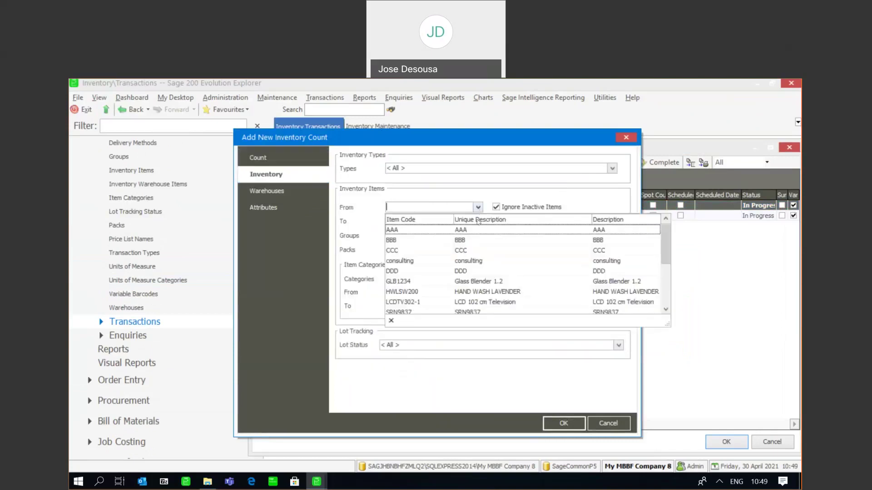
left_click(480, 281)
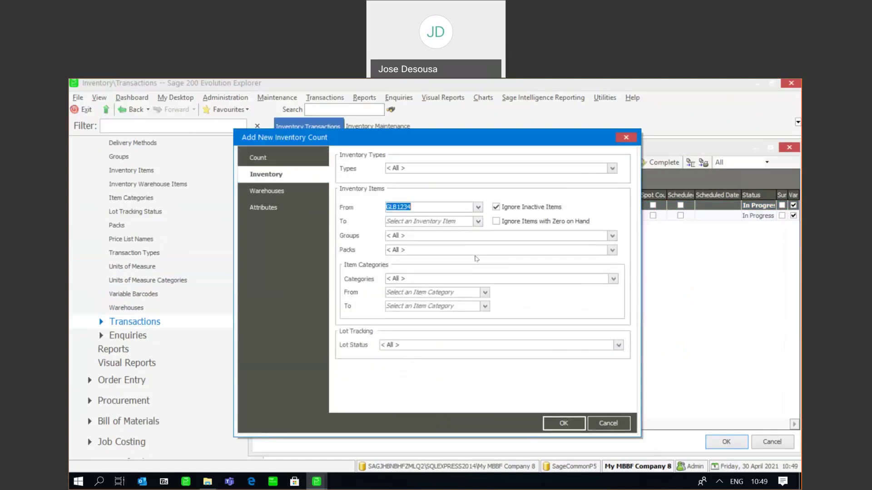
left_click(479, 222)
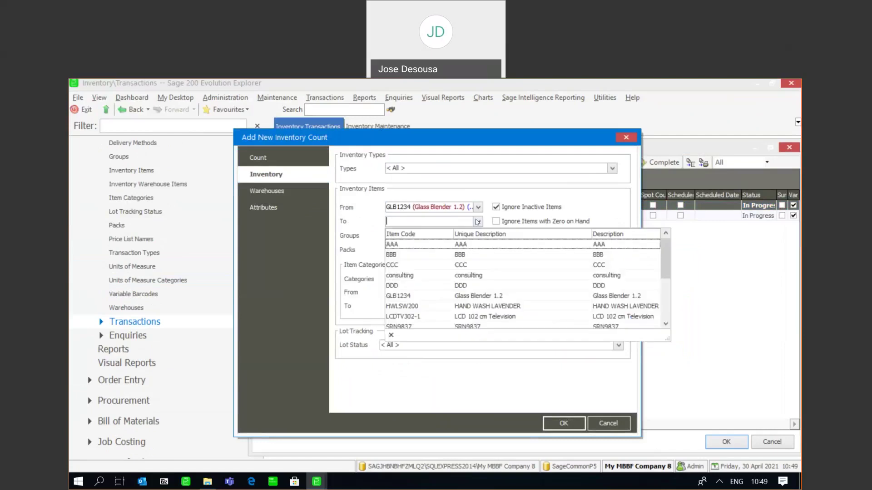
left_click(418, 296)
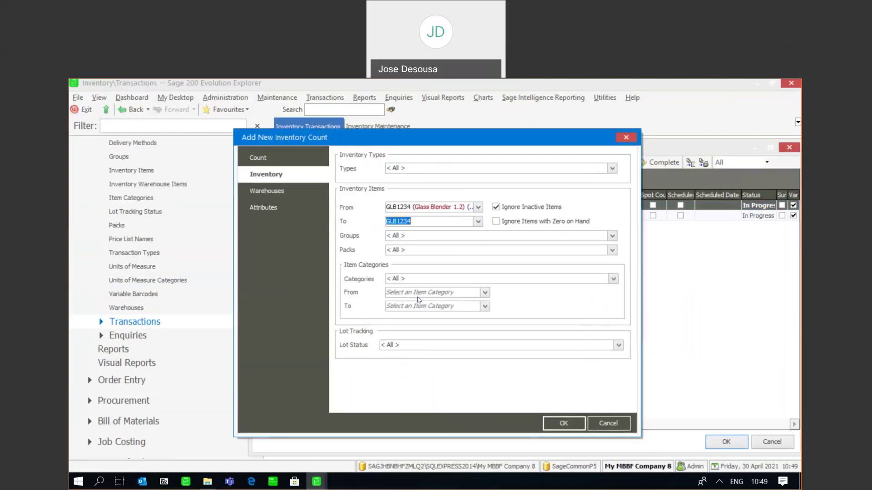
Review the general count settings and create the inventory count without selecting attribute values.
left_click(273, 157)
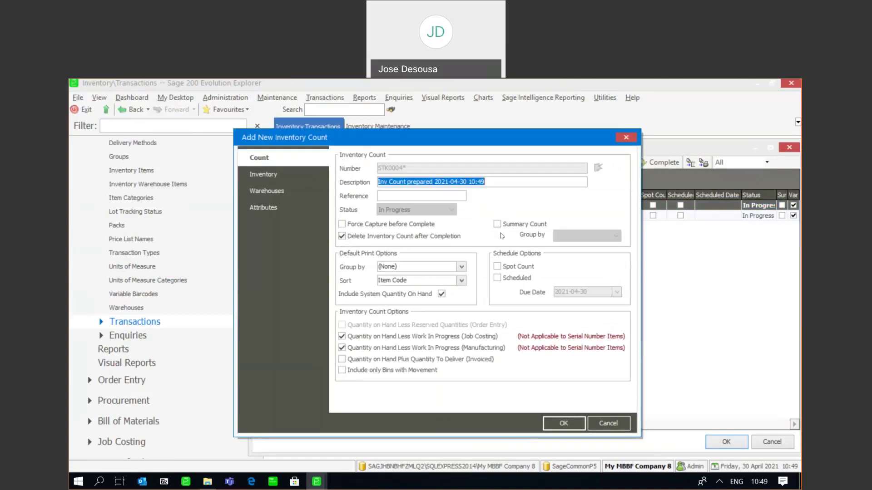
left_click(566, 424)
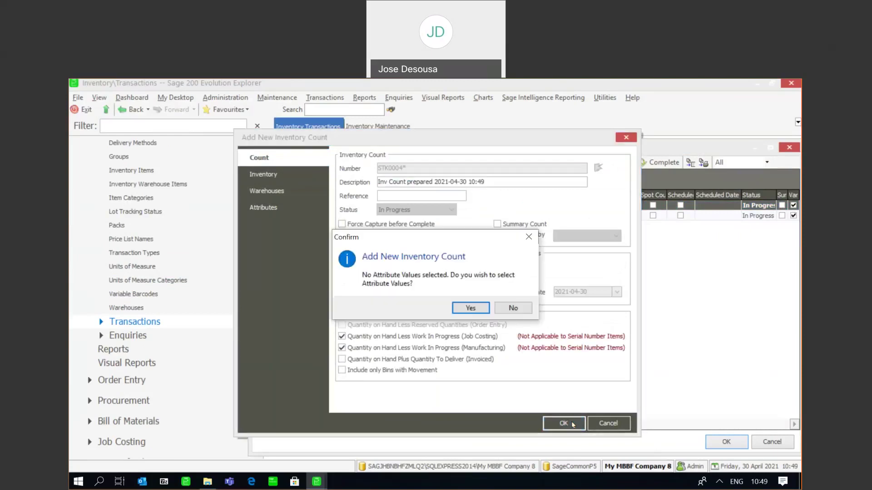
left_click(504, 307)
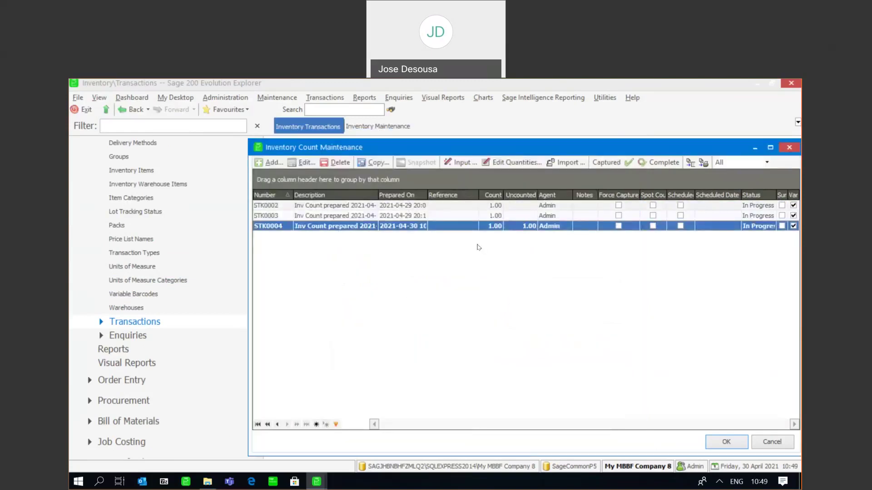
Edit the quantities of inventory count STK0004 and set the Glass Blender count quantity to 21.
left_click(522, 164)
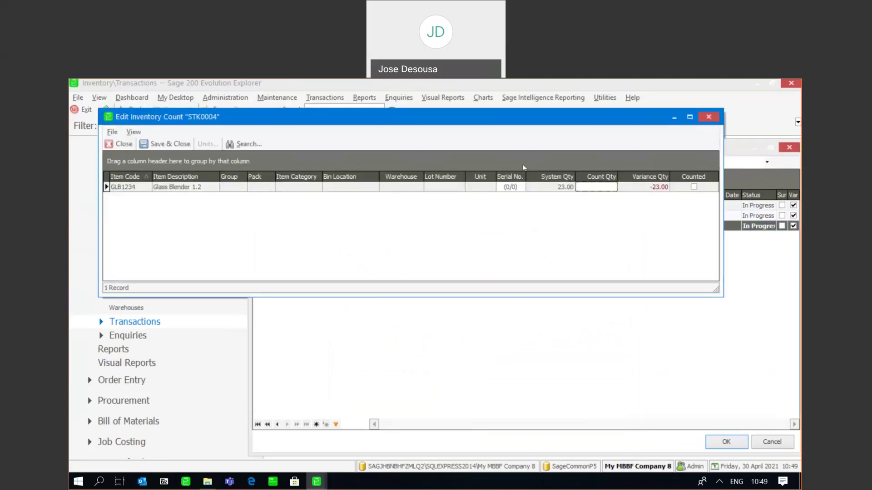
left_click(585, 186)
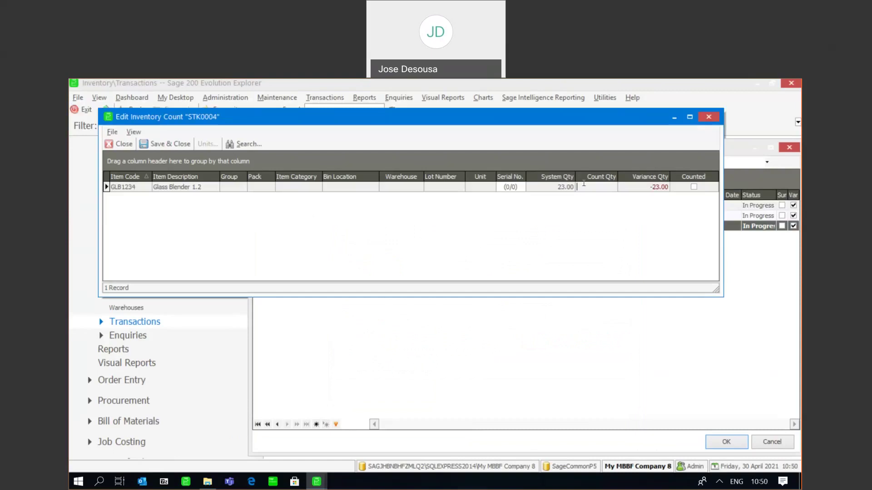
type("21")
key("Return")
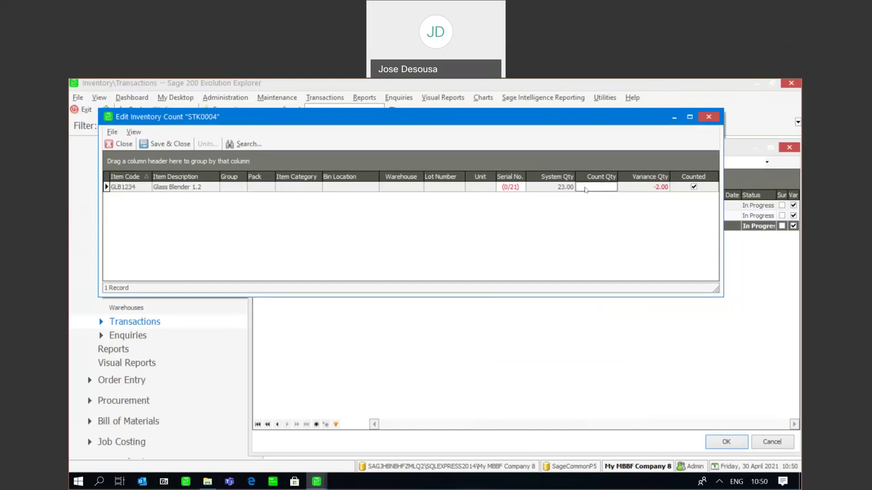
Open the serial number selection for the Glass Blender count line and select the first 21 available serial numbers, G001 through GC782.
left_click(511, 188)
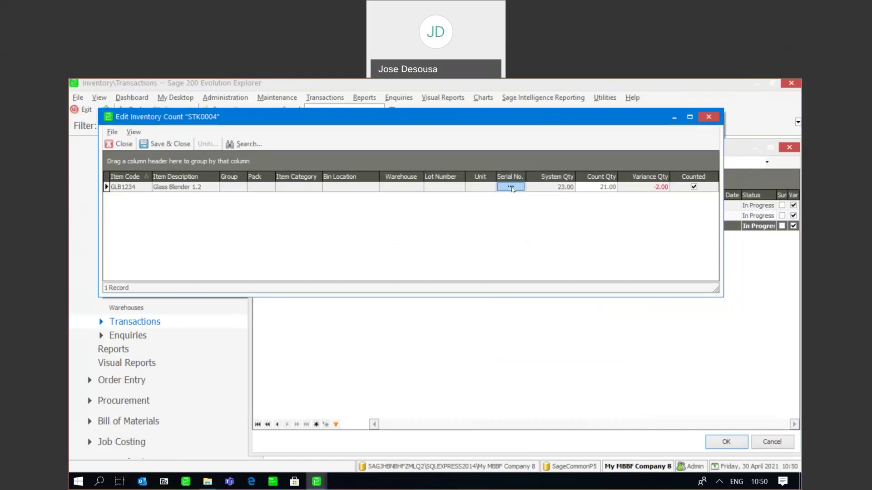
left_click(511, 187)
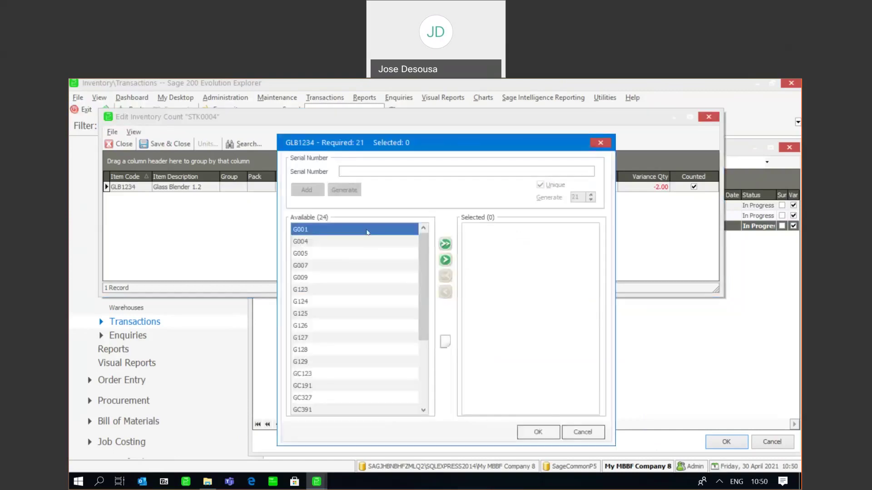
left_click(446, 259)
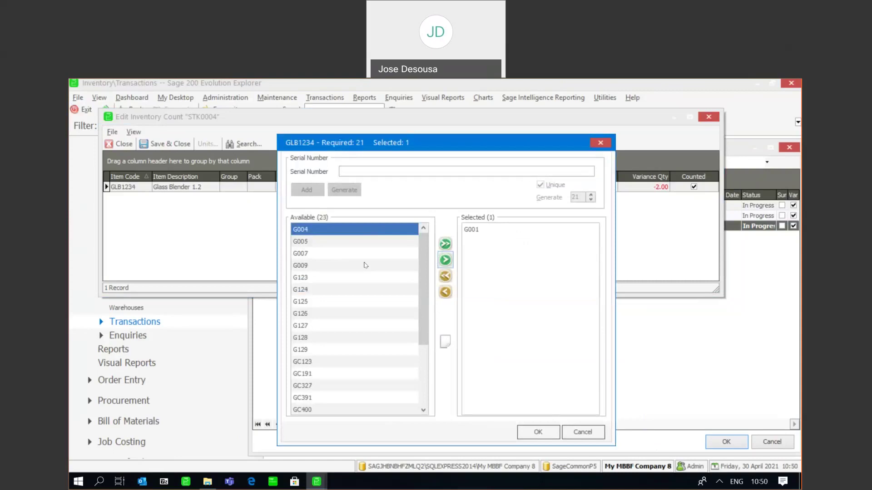
left_click(445, 260)
left_click(445, 260)
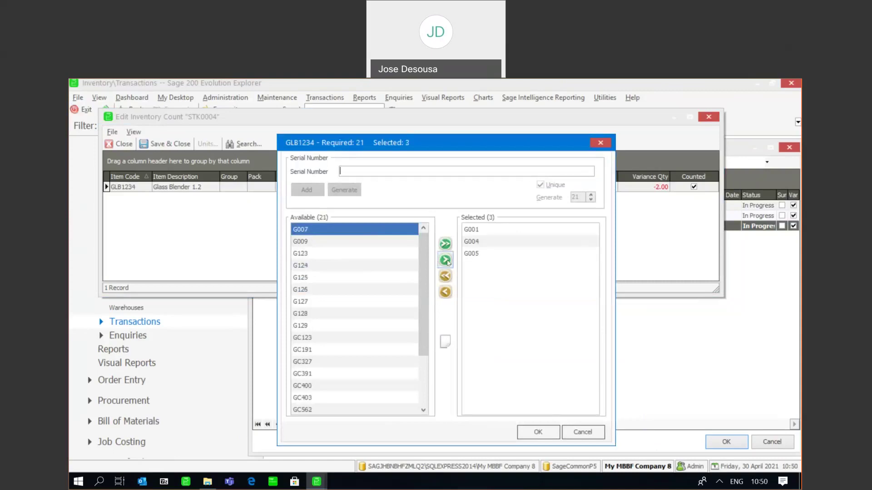
left_click(445, 261)
left_click(446, 261)
left_click(445, 261)
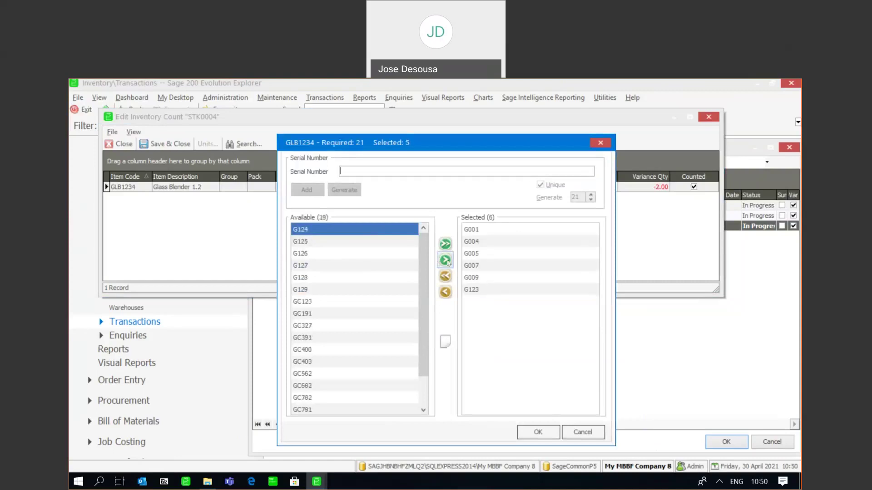
left_click(446, 261)
left_click(445, 261)
left_click(446, 260)
left_click(446, 260)
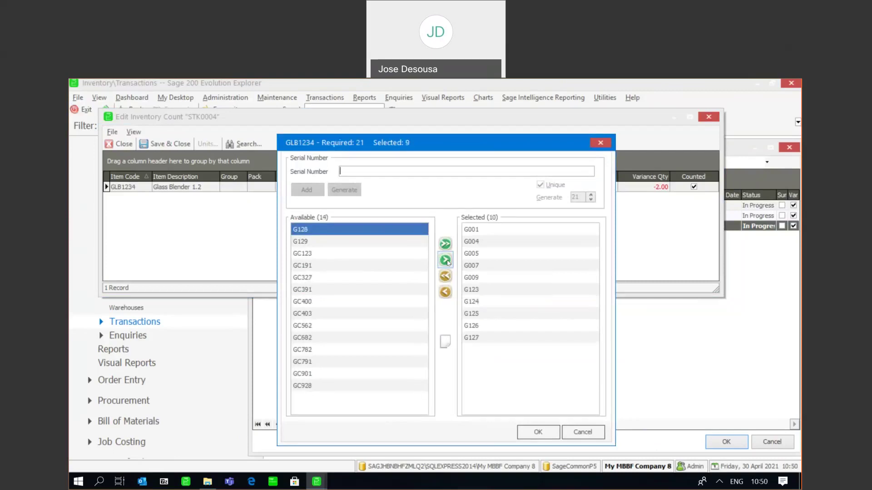
left_click(445, 261)
left_click(446, 260)
left_click(445, 260)
left_click(446, 260)
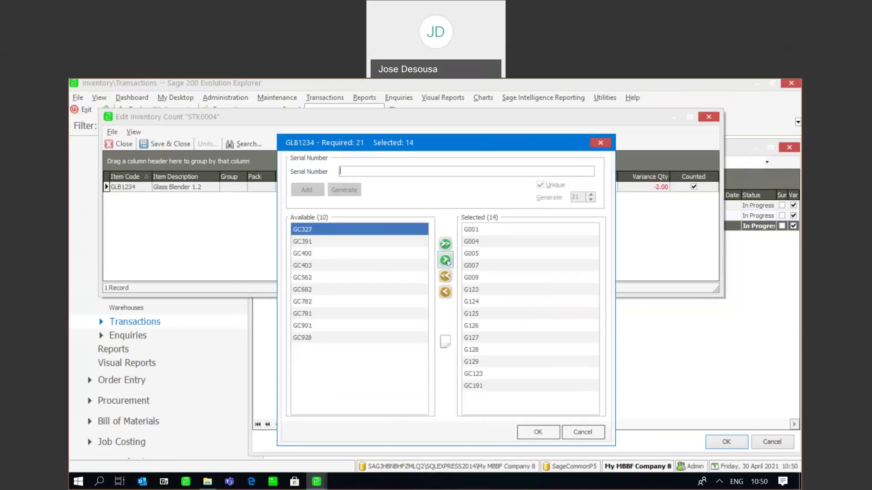
left_click(446, 260)
left_click(446, 260)
left_click(445, 260)
left_click(446, 260)
left_click(445, 260)
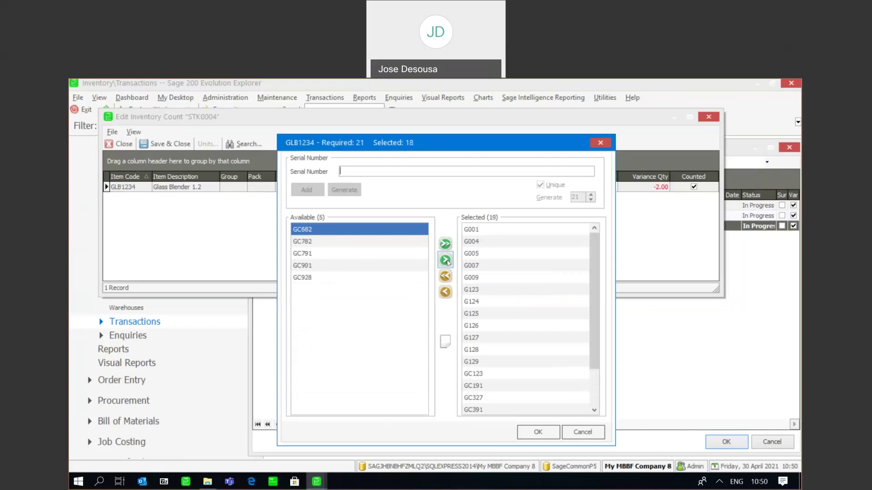
left_click(445, 260)
left_click(446, 260)
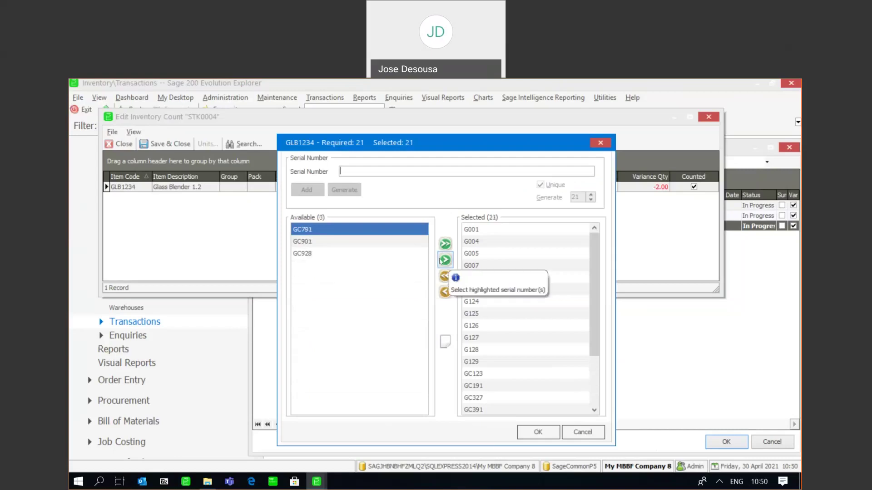
Look at the option to import serial numbers from a text file, cancel it, and confirm the 21 selected serial numbers.
left_click(444, 343)
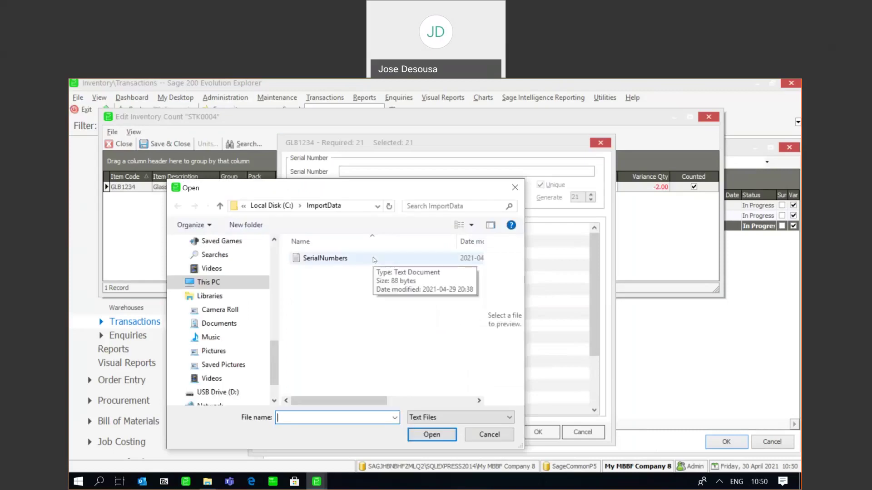
left_click(472, 437)
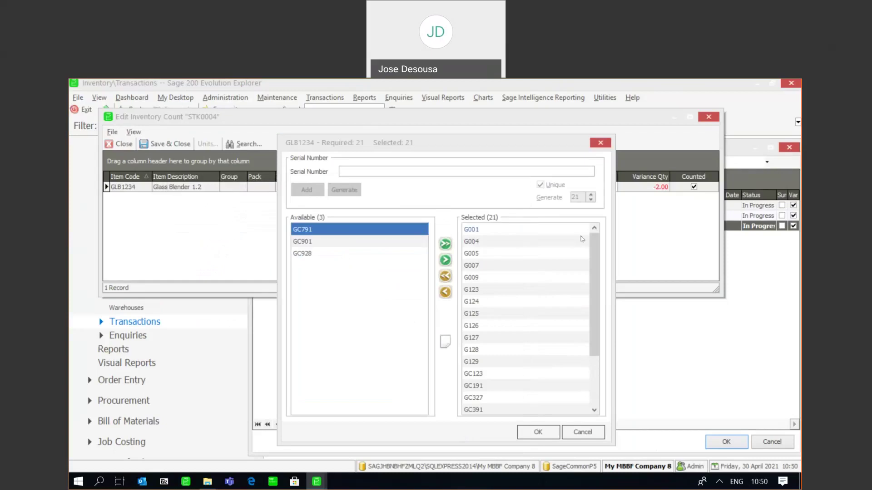
mouse_move(596, 242)
left_mouse_down()
mouse_move(596, 253)
mouse_move(594, 235)
left_mouse_up()
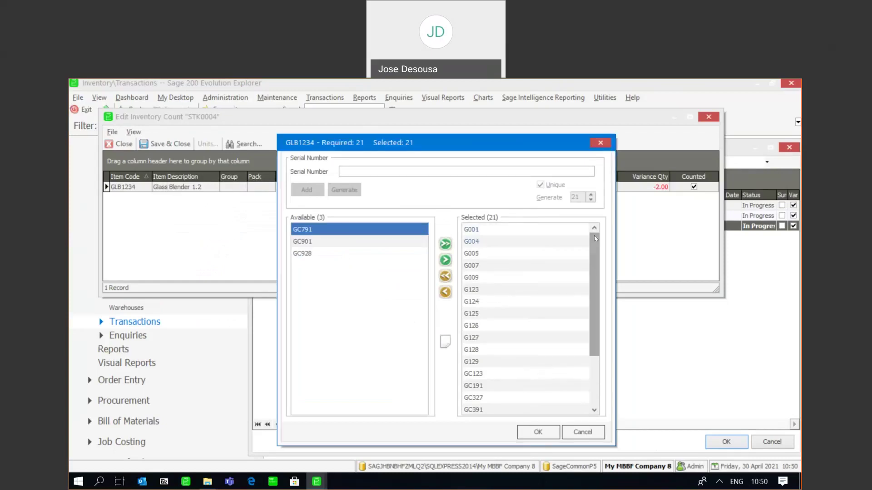
left_click(528, 425)
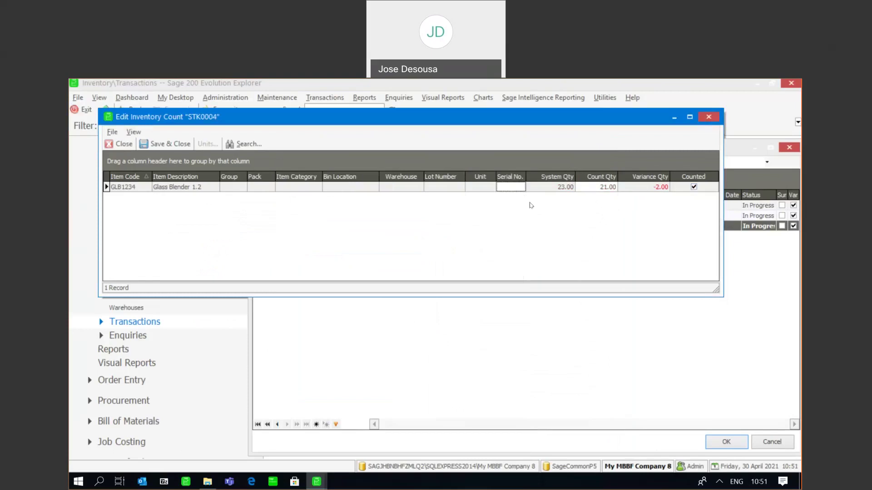
Recheck the selected serial numbers of the Glass Blender line without changes, and save and close inventory count STK0004.
left_click(516, 190)
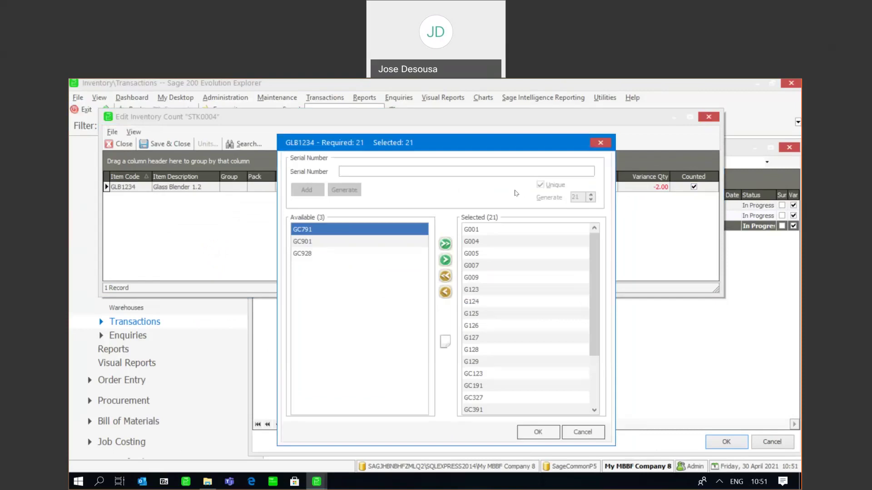
left_click(593, 434)
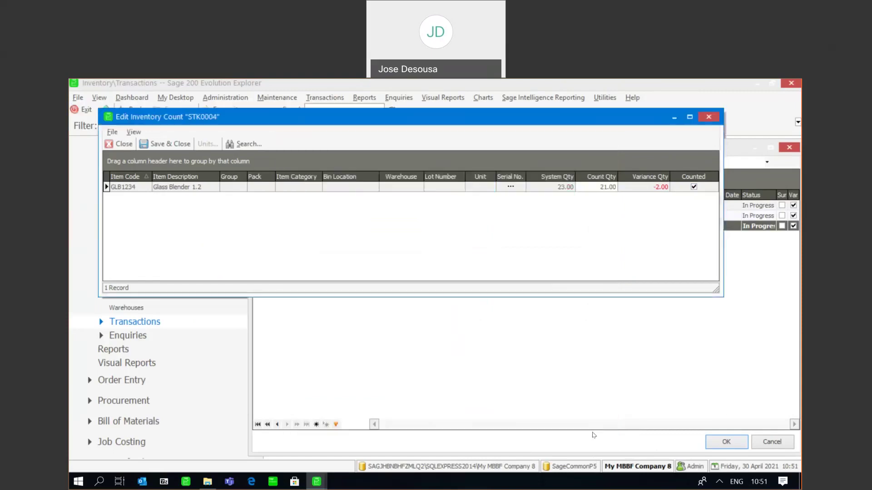
left_click(165, 143)
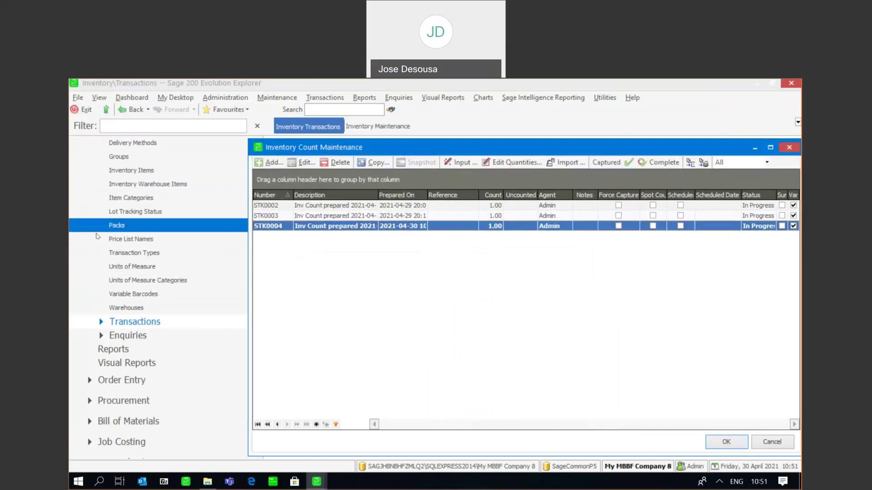
Open the inventory Serial Number Listing report, limit its inventory item range to GLB1234 only, and preview it.
left_click(126, 353)
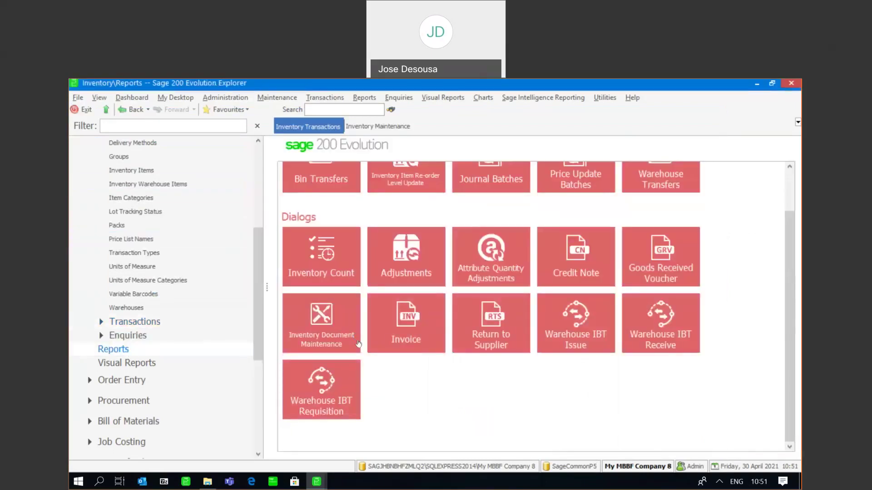
left_click_drag(791, 245, 800, 280)
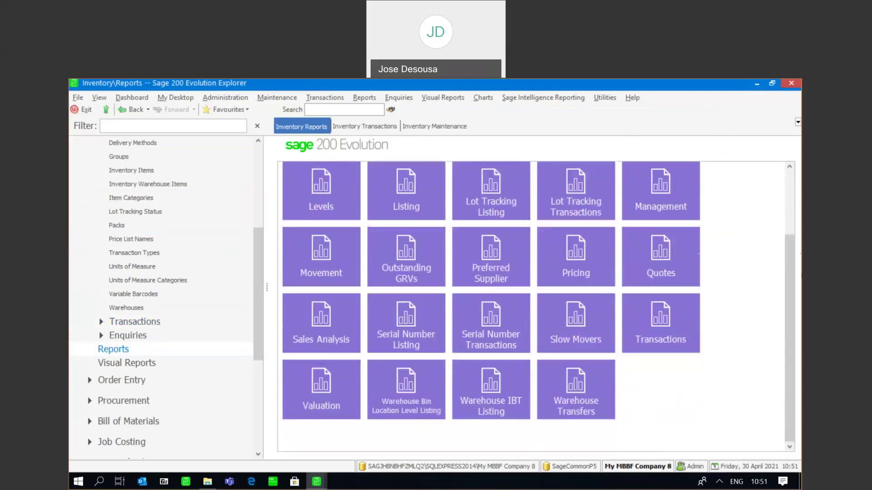
left_click(405, 340)
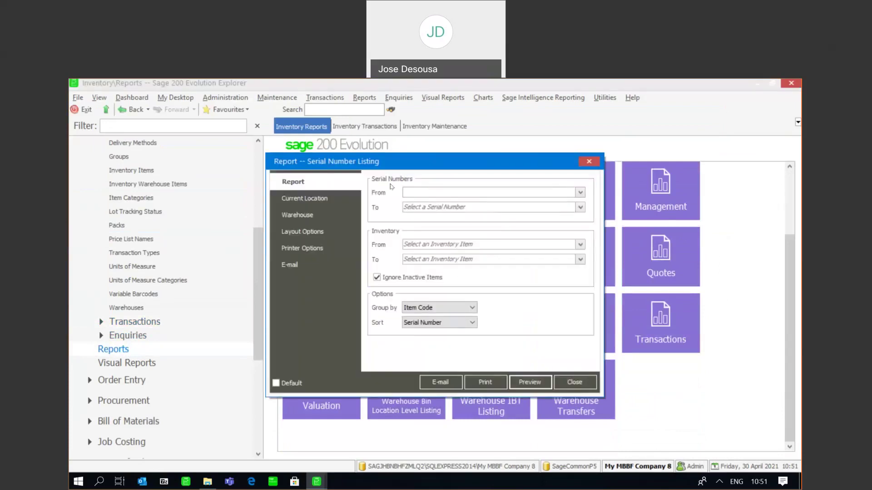
left_click(581, 245)
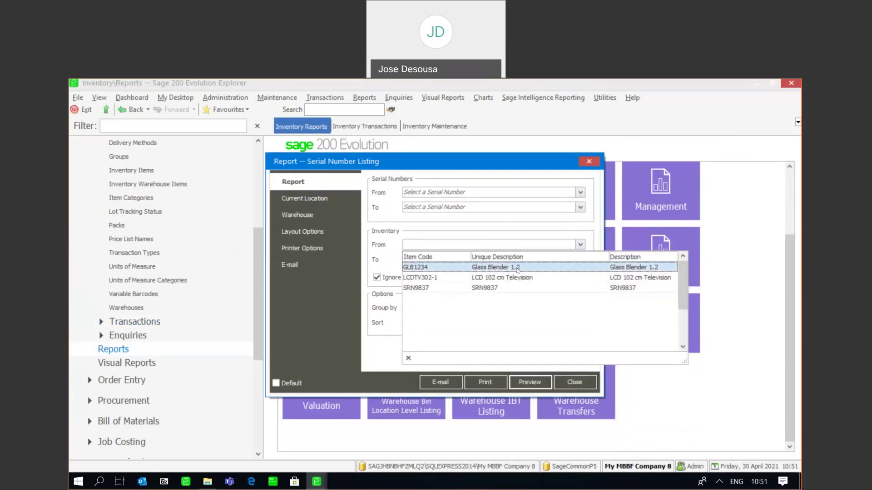
left_click(518, 269)
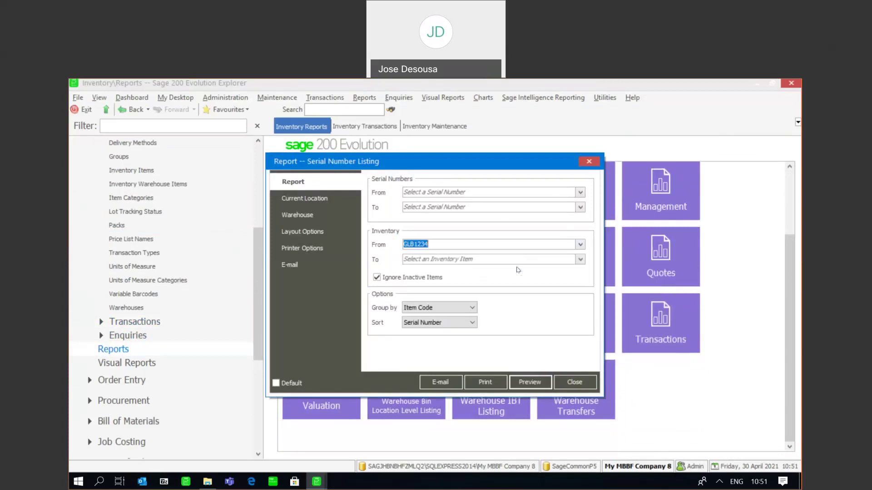
left_click(580, 259)
left_click(514, 284)
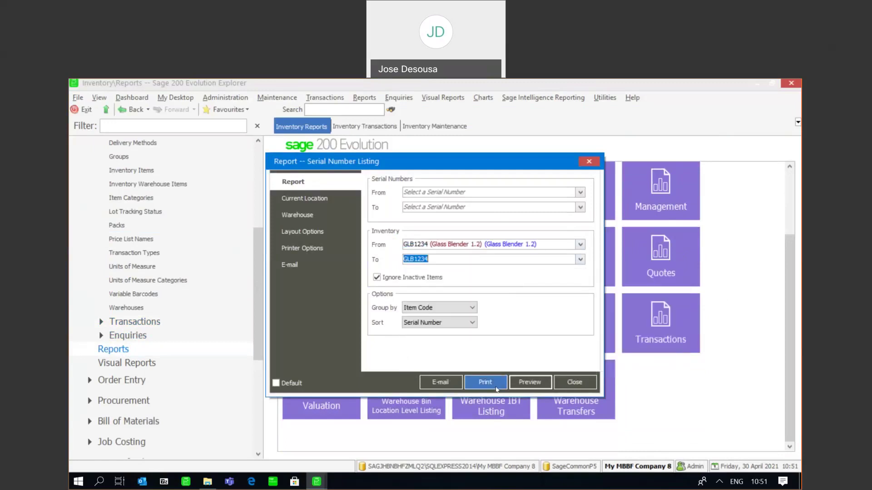
left_click(515, 379)
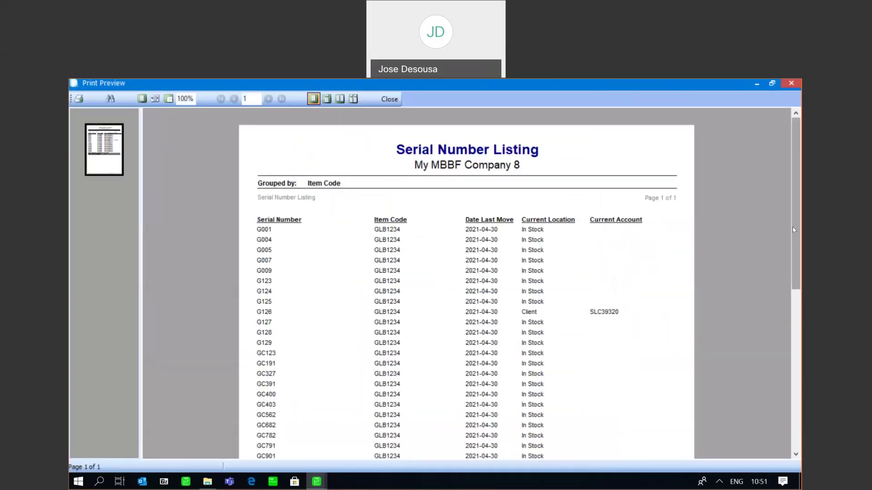
Examine the current location and account of each listed GLB1234 serial number, and close the preview.
scroll(793, 229, "down", 2)
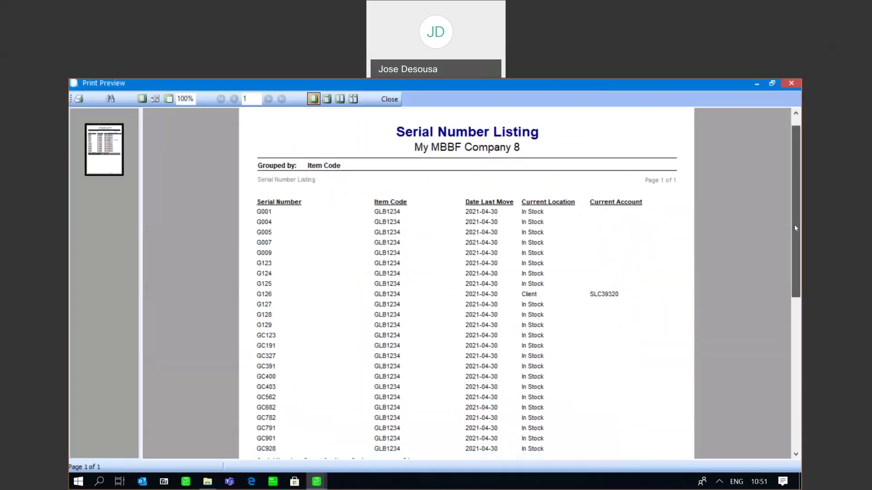
scroll(794, 240, "down", 1)
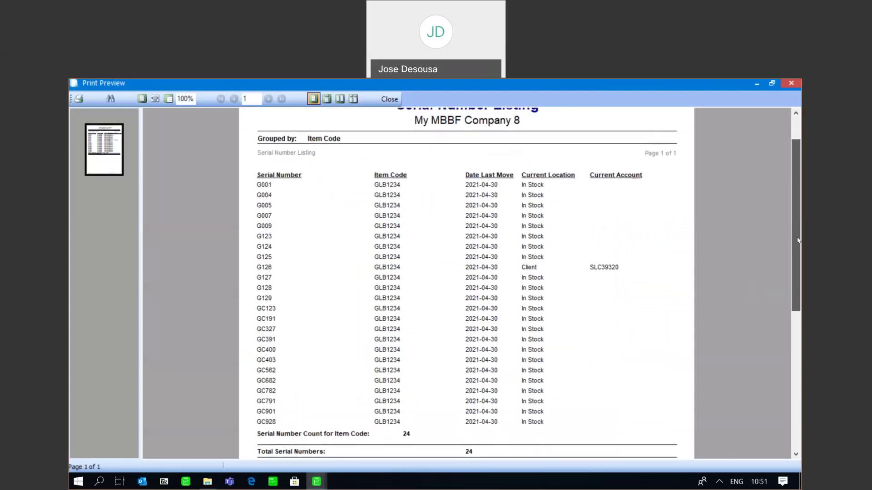
left_click_drag(798, 240, 790, 228)
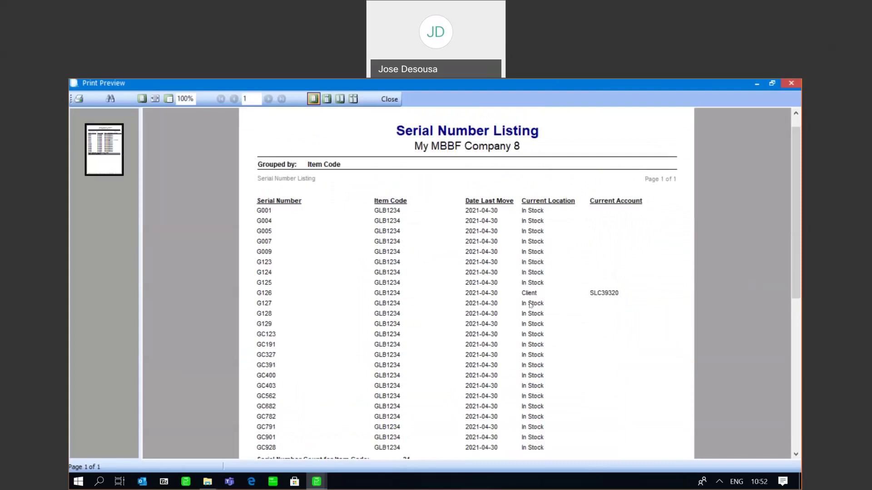
mouse_move(797, 187)
left_mouse_down()
mouse_move(798, 340)
mouse_move(801, 179)
left_mouse_up()
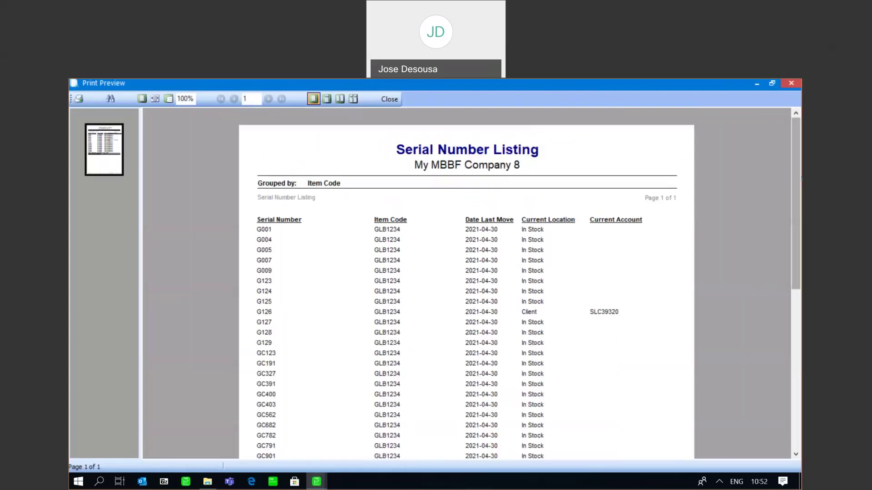
left_click(390, 101)
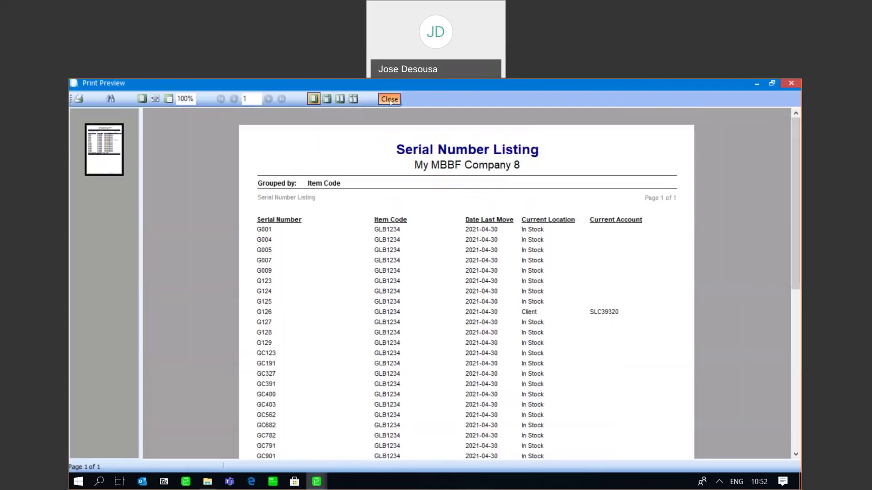
Limit the Serial Number Listing report to serial number G126, preview it, and close the preview and the report.
left_click(425, 191)
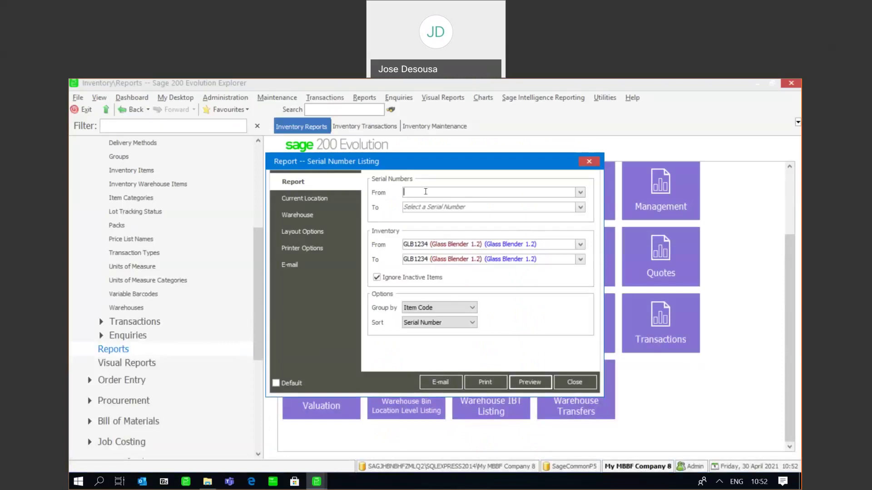
type("G125")
key("BackSpace")
type("6")
left_click(424, 207)
type("G126")
left_click(522, 381)
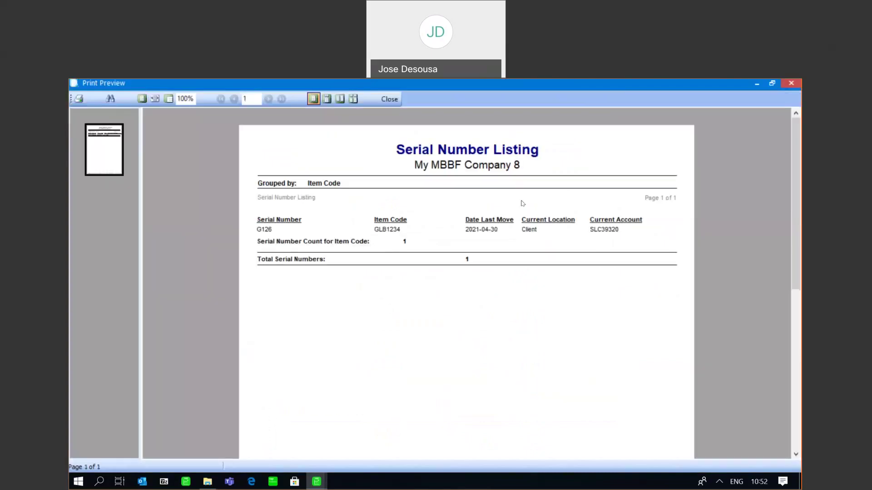
left_click(399, 101)
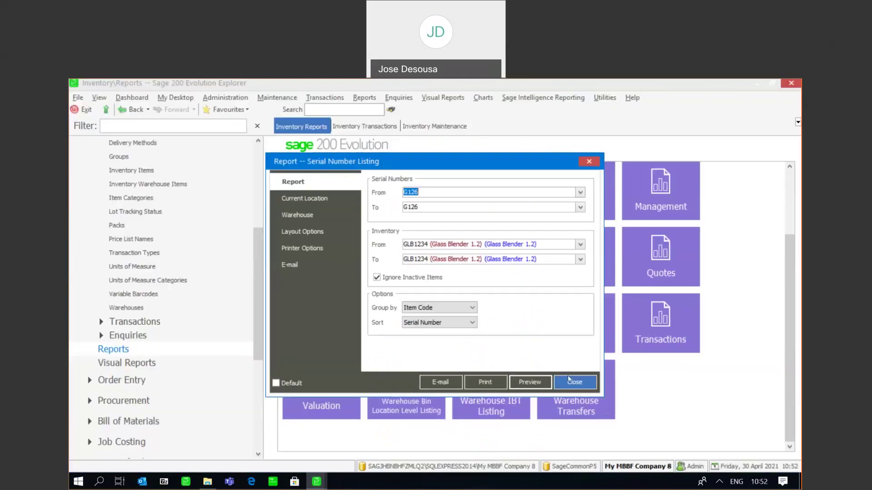
left_click(568, 381)
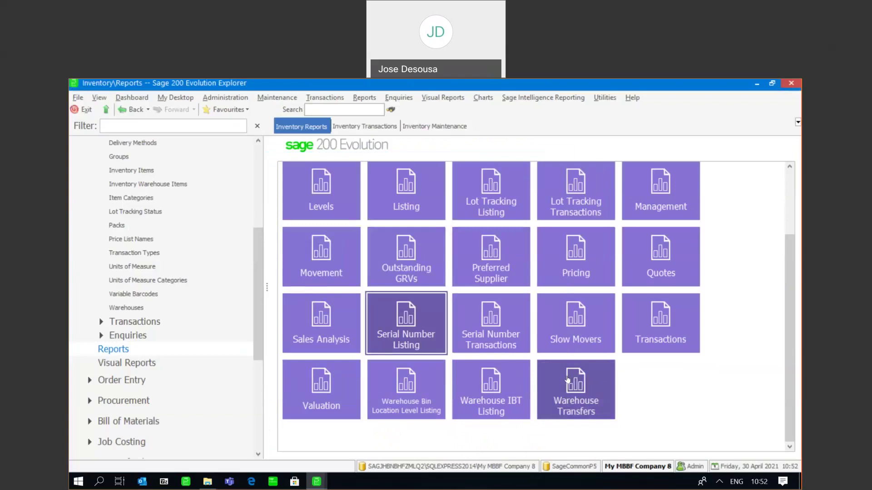
Open the inventory Serial Number Transactions report, limit its inventory item range to GLB1234 only, and preview it.
left_click(488, 324)
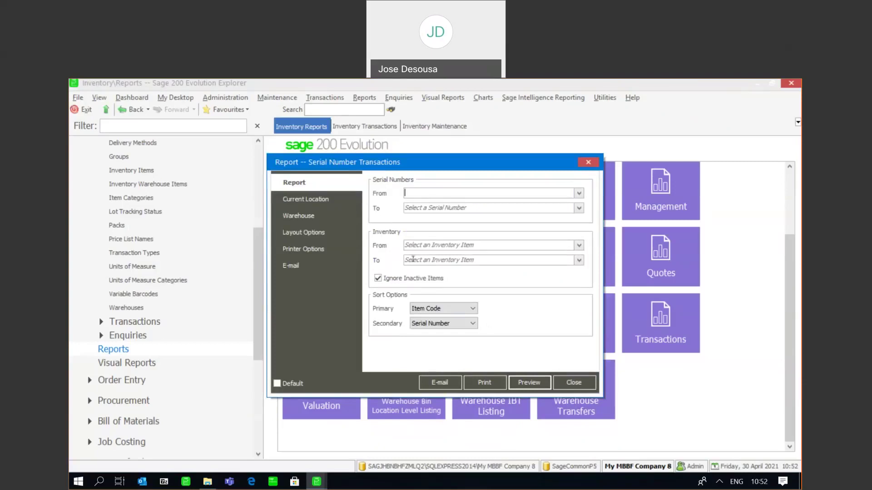
left_click(579, 245)
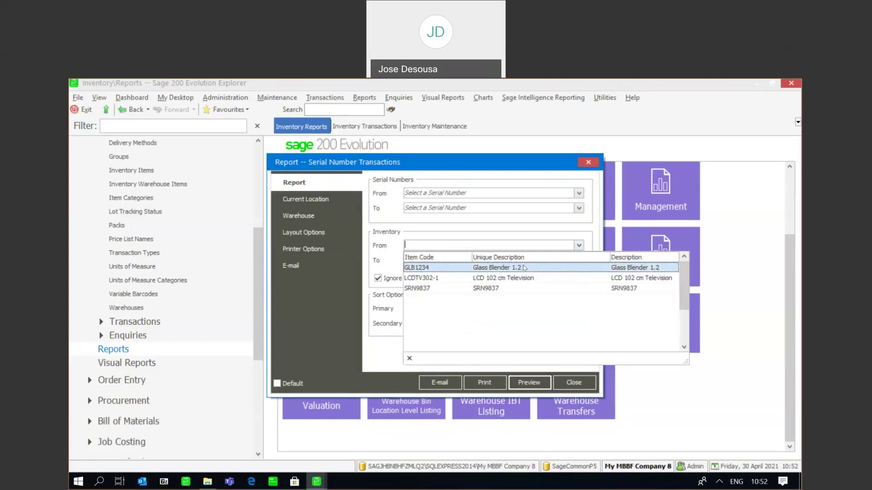
left_click(535, 259)
left_click(579, 260)
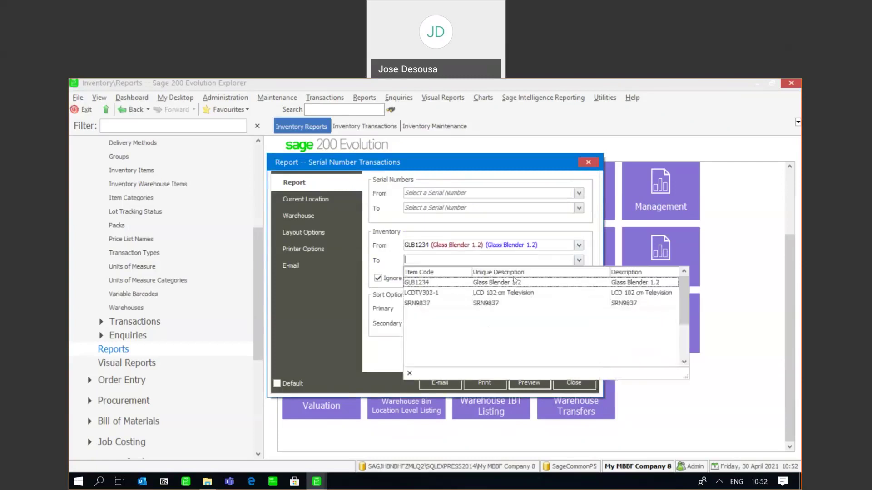
left_click(515, 282)
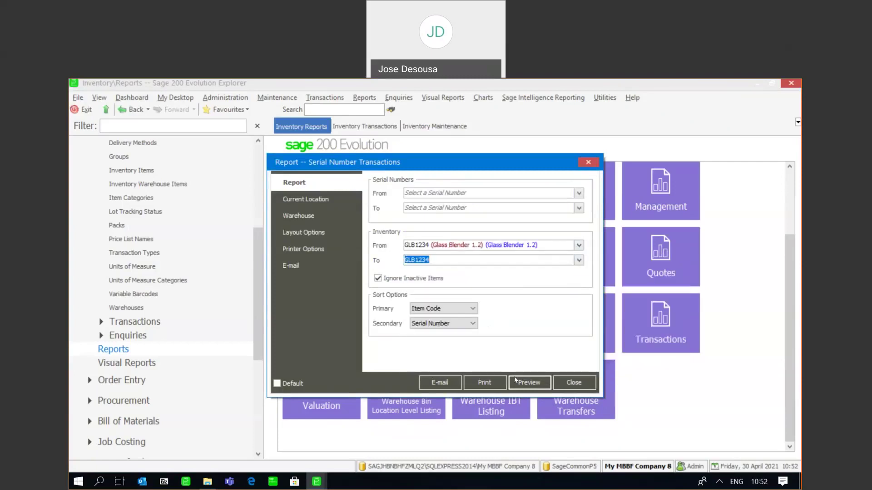
left_click(523, 389)
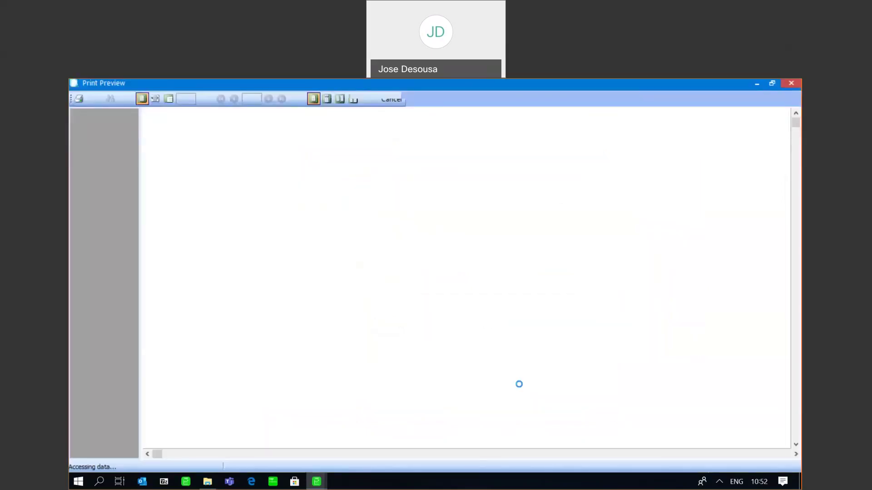
Examine the date, reference, code and account of each GLB1234 serial number transaction, and close the preview.
left_click_drag(796, 146, 796, 163)
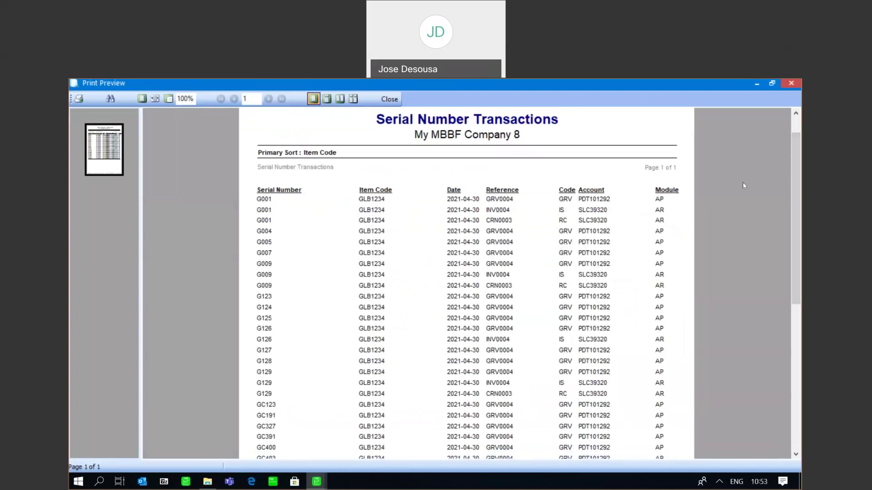
left_click_drag(796, 165, 796, 180)
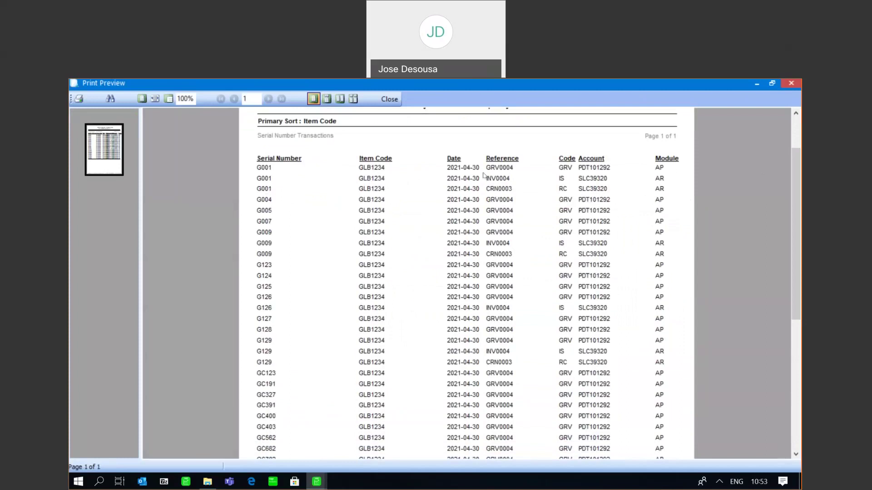
left_click_drag(798, 170, 799, 139)
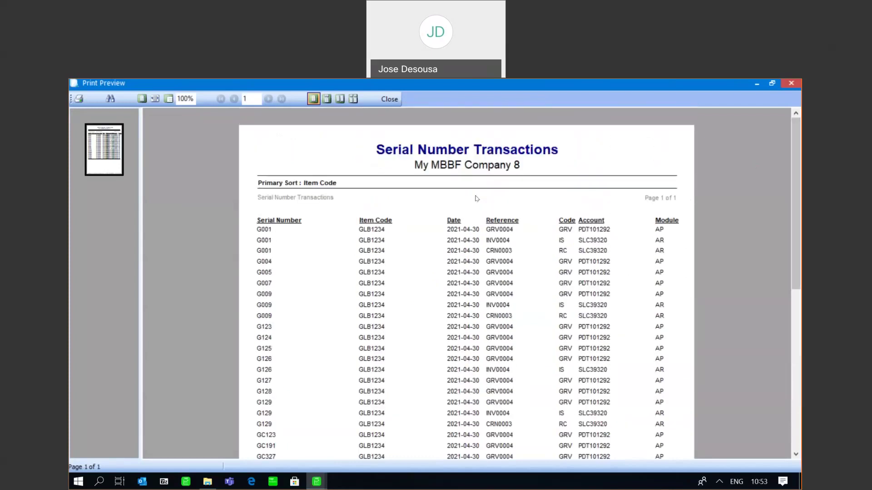
scroll(339, 179, "down", 5)
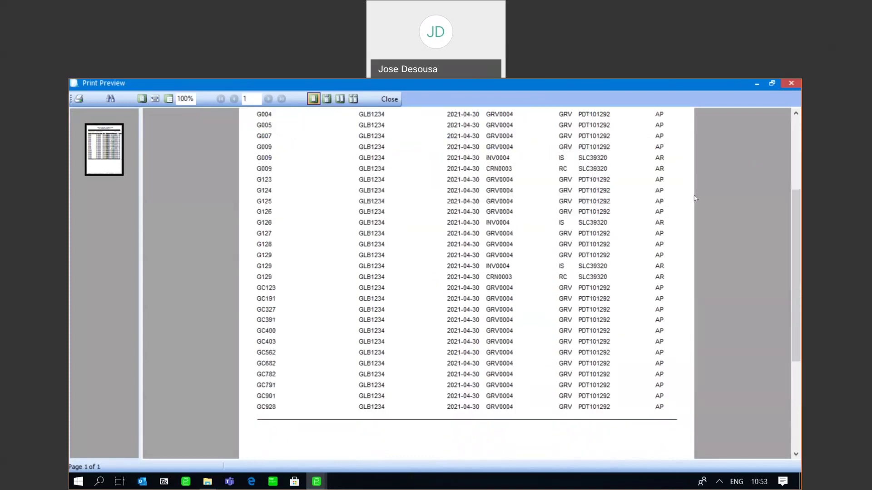
left_click(800, 132)
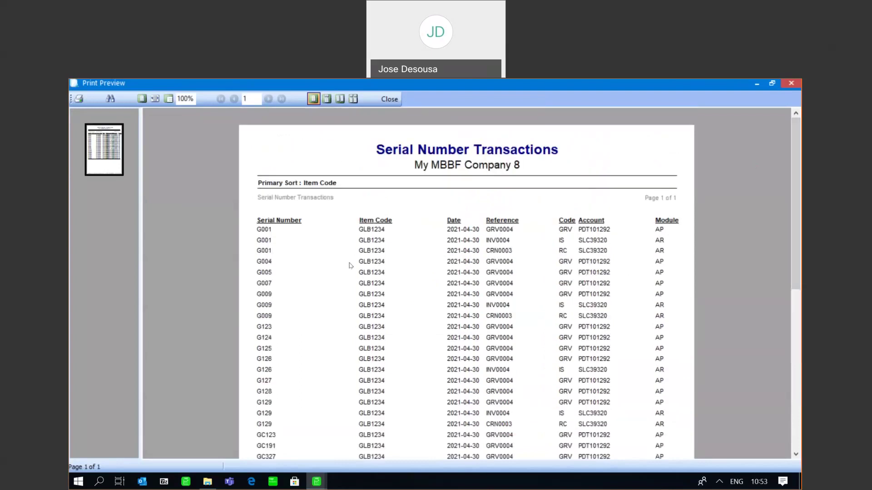
left_click(388, 99)
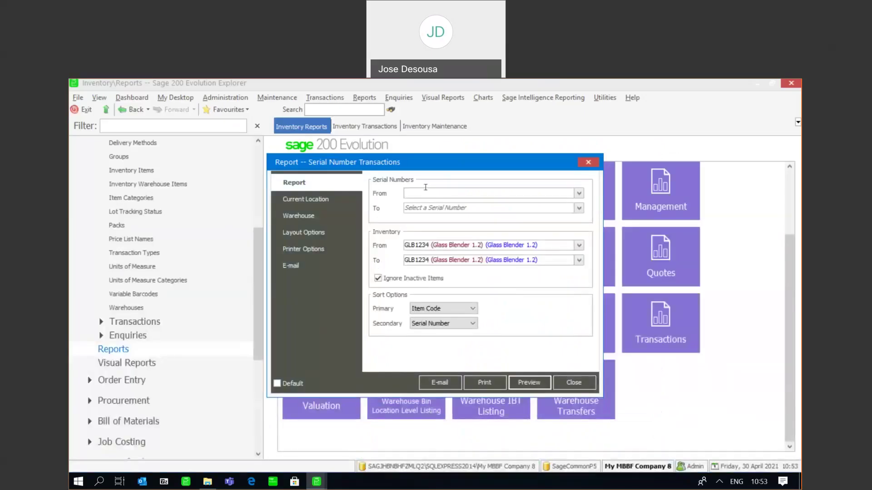
Limit the Serial Number Transactions report to serial number G001, preview it, and close the preview.
type("G001")
left_click(427, 205)
type("G")
left_click(428, 207)
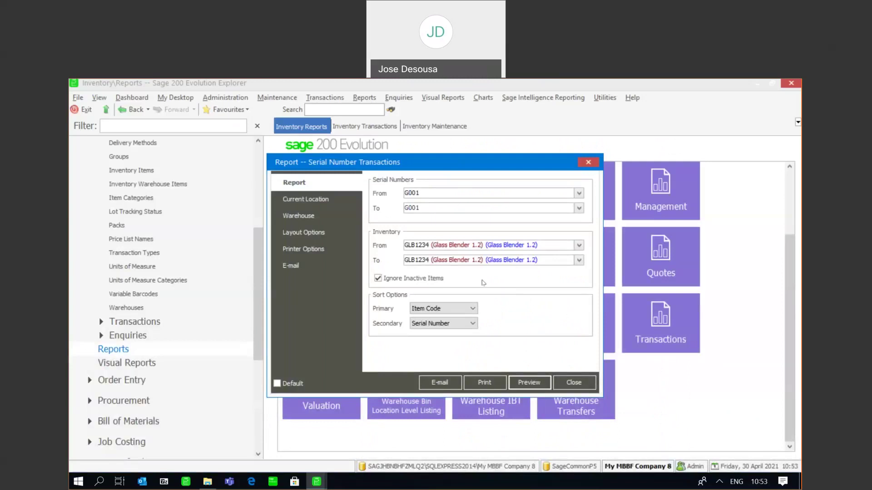
left_click(542, 386)
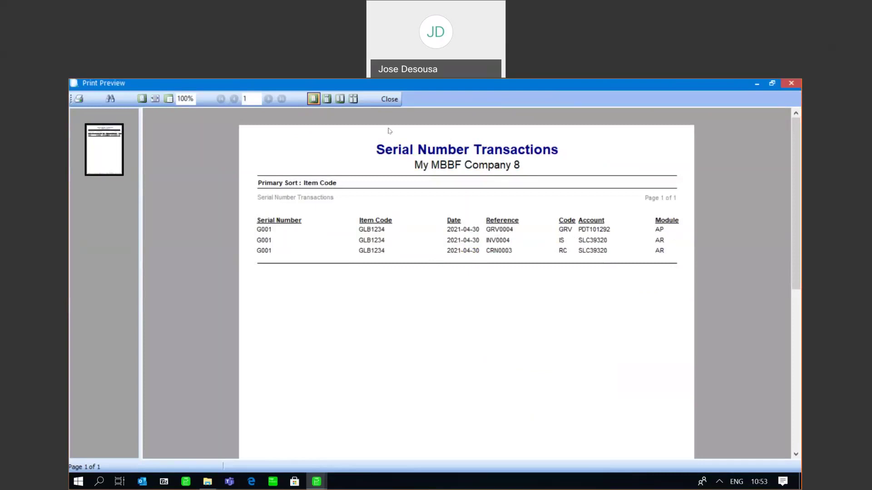
left_click(389, 99)
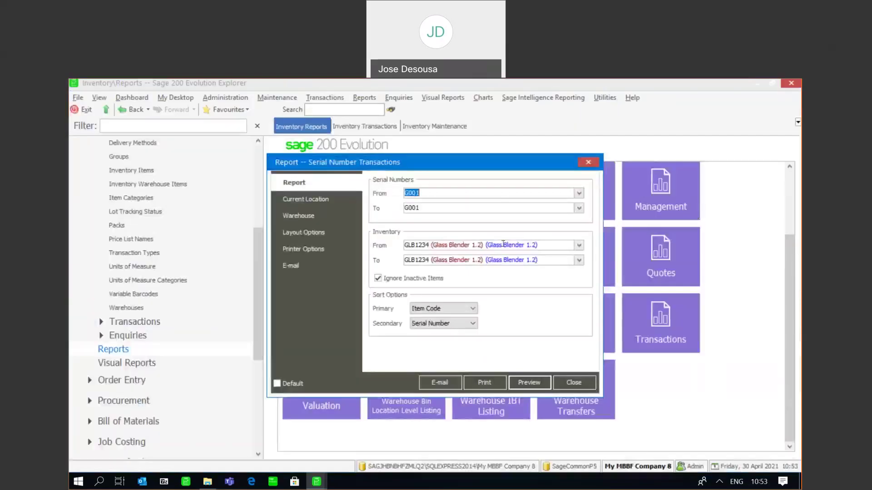